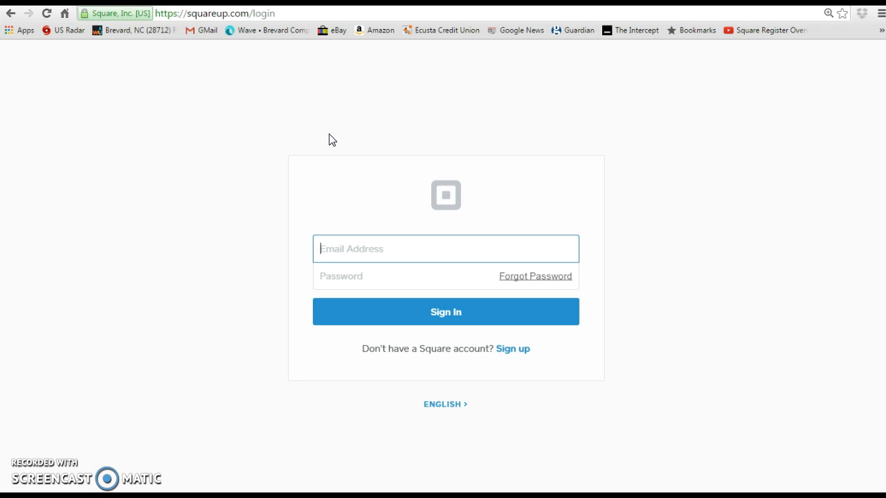
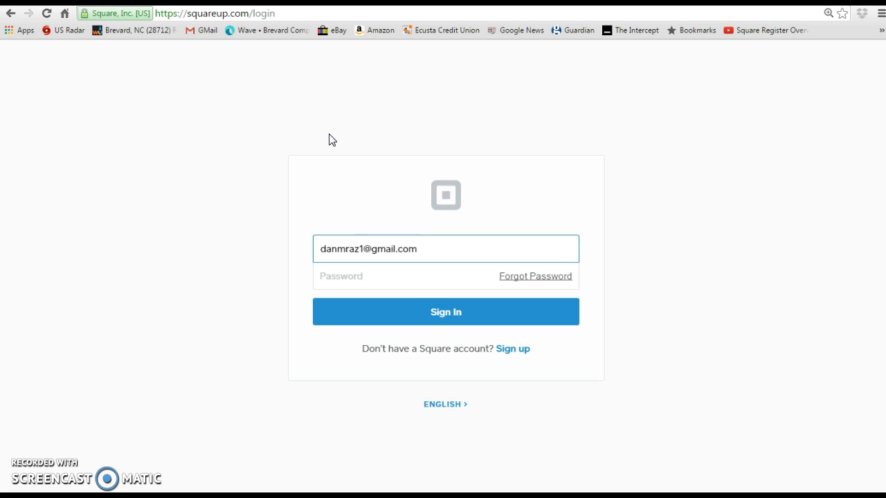
Sign in to Square Dashboard with the account e-mail and password.
key("Tab")
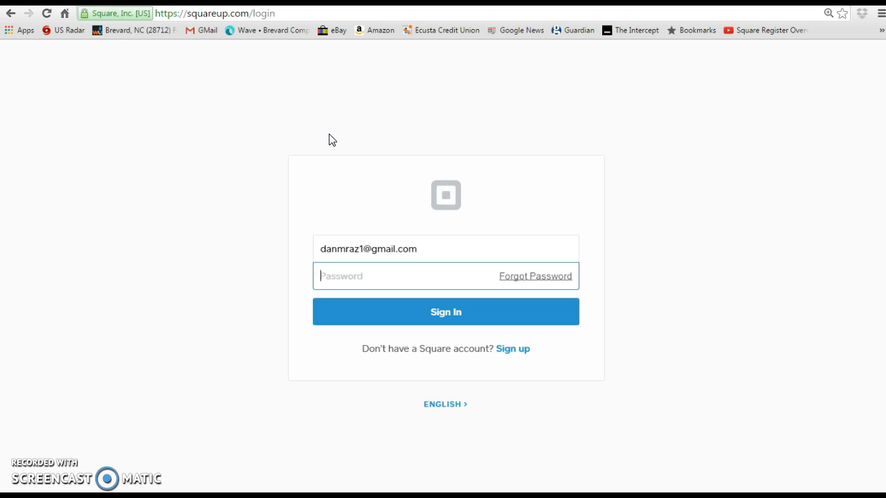
type("*******")
left_click(397, 314)
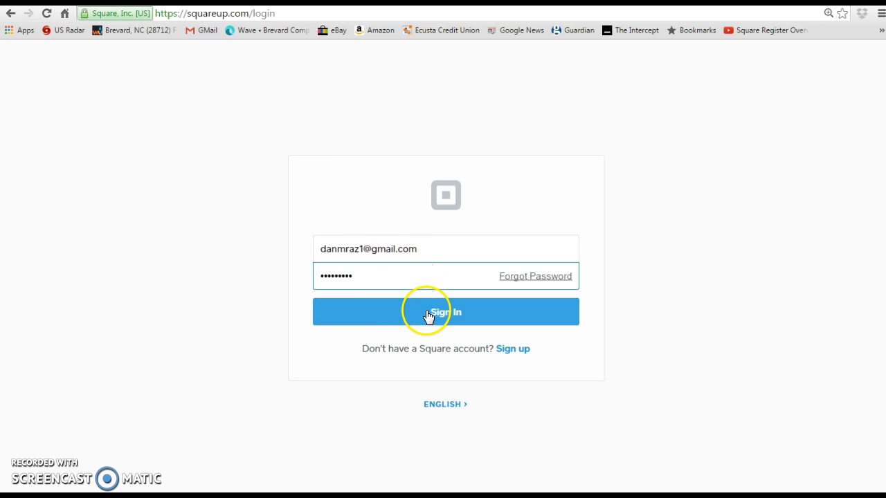
left_click(462, 313)
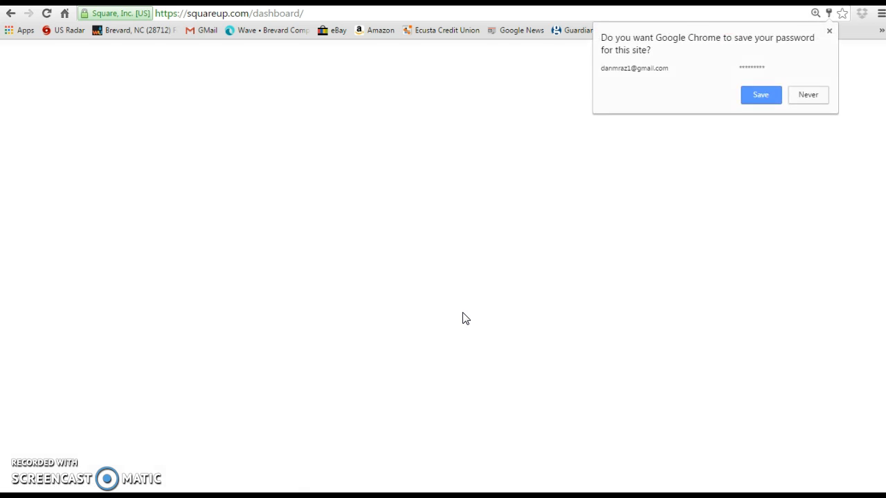
Save the password in Chrome and postpone the No Bank Linked reminder with Later.
left_click(759, 95)
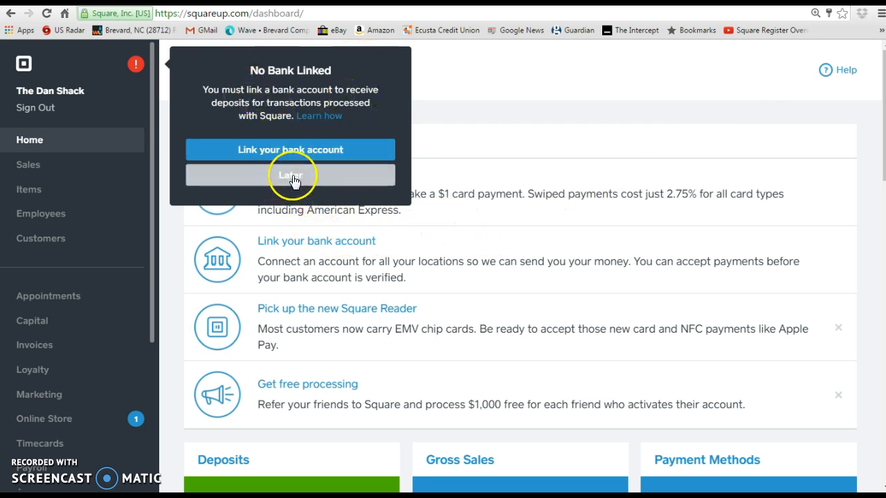
left_click(293, 177)
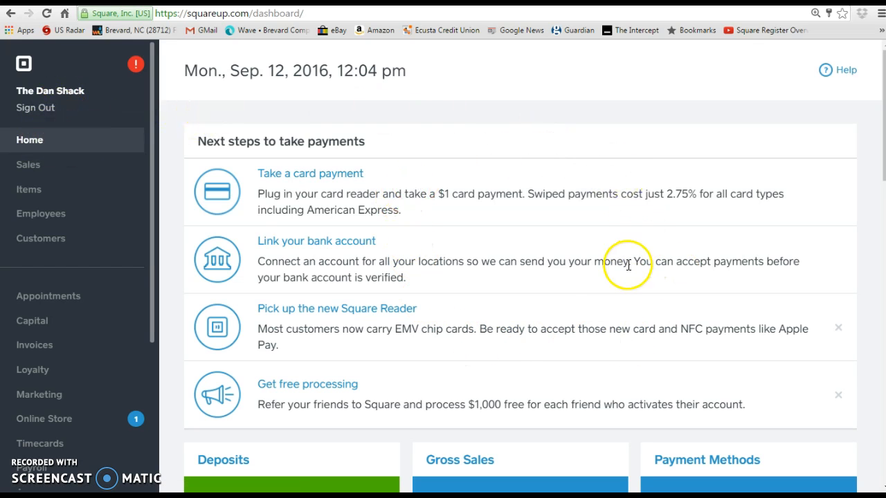
scroll(584, 267, "down", 3)
scroll(583, 273, "down", 2)
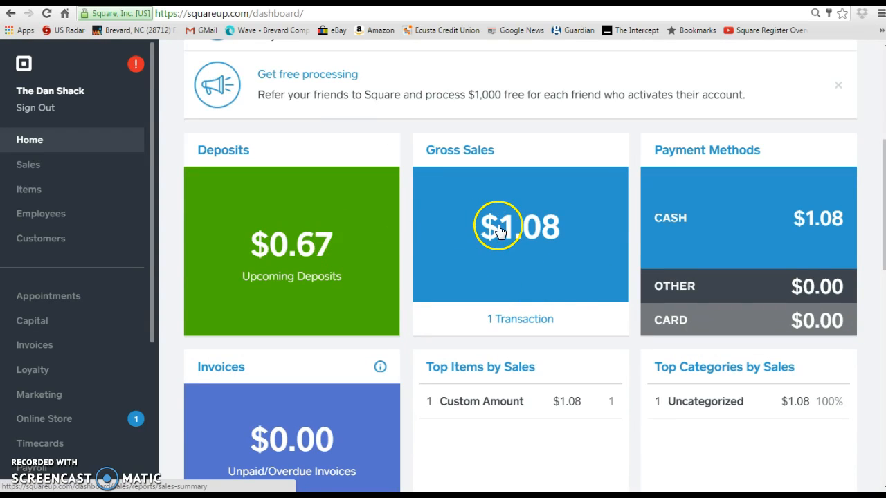
scroll(585, 238, "down", 3)
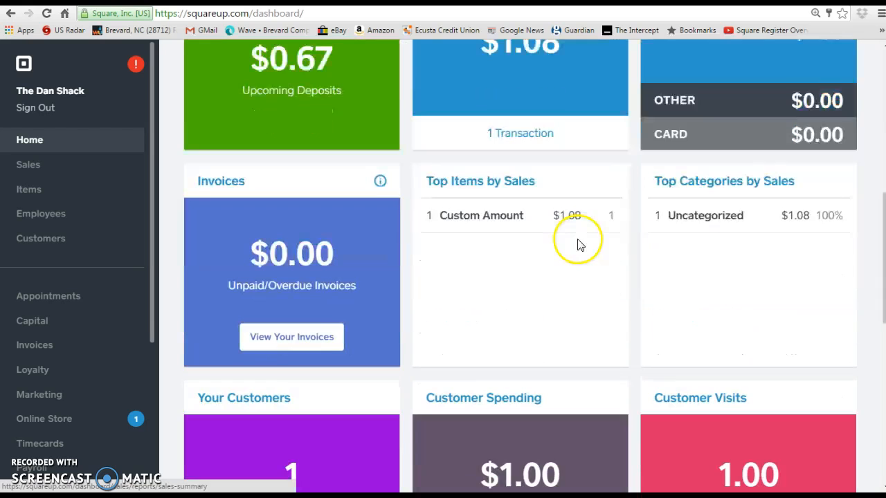
scroll(544, 312, "down", 3)
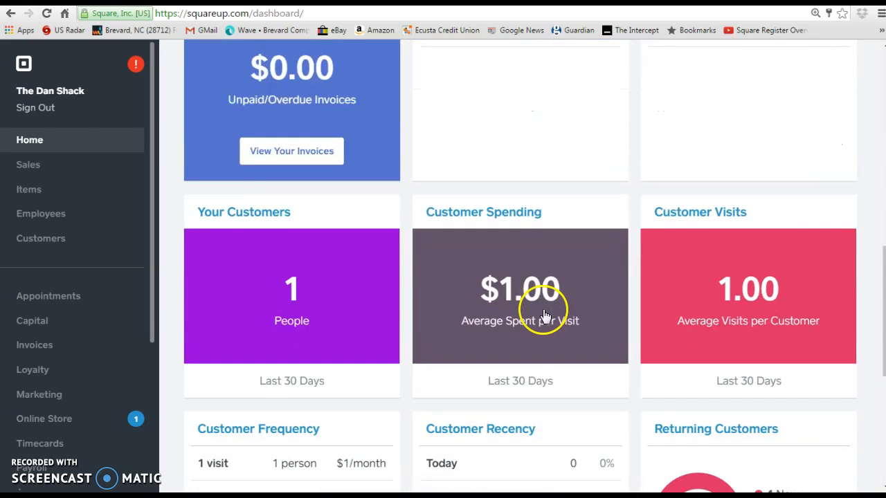
scroll(544, 315, "down", 3)
scroll(539, 317, "down", 3)
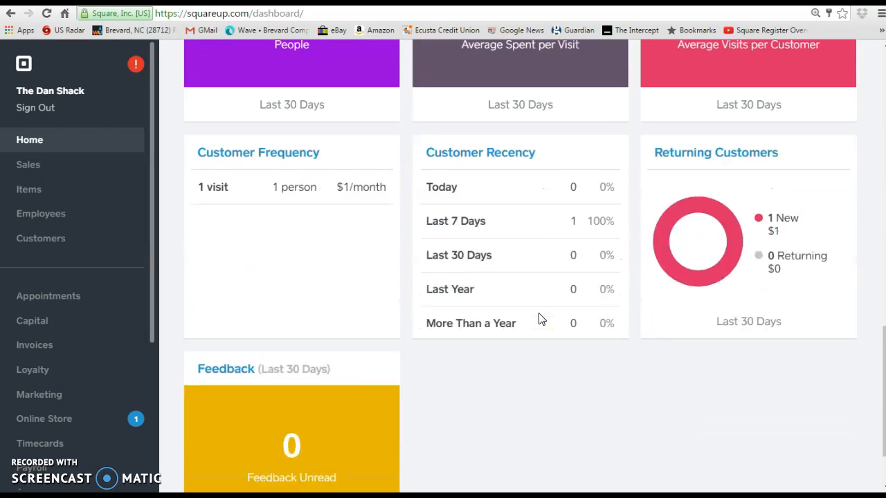
scroll(542, 319, "up", 1)
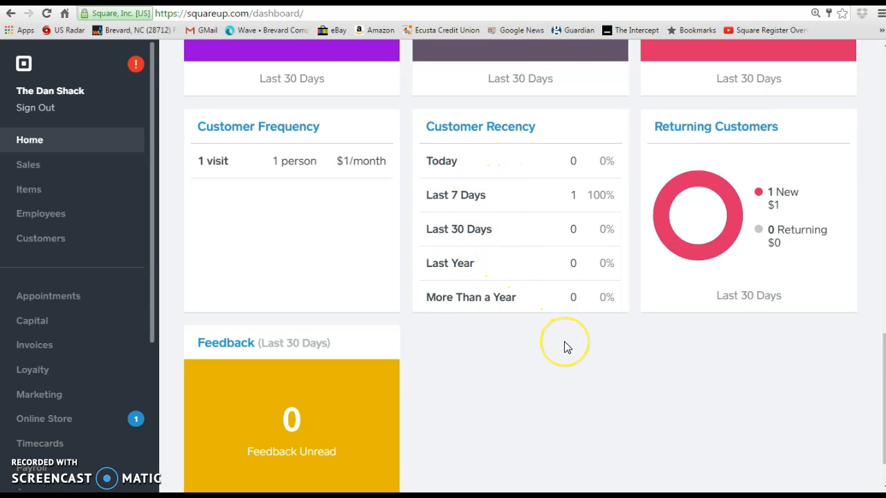
scroll(564, 346, "down", 1)
scroll(564, 346, "up", 3)
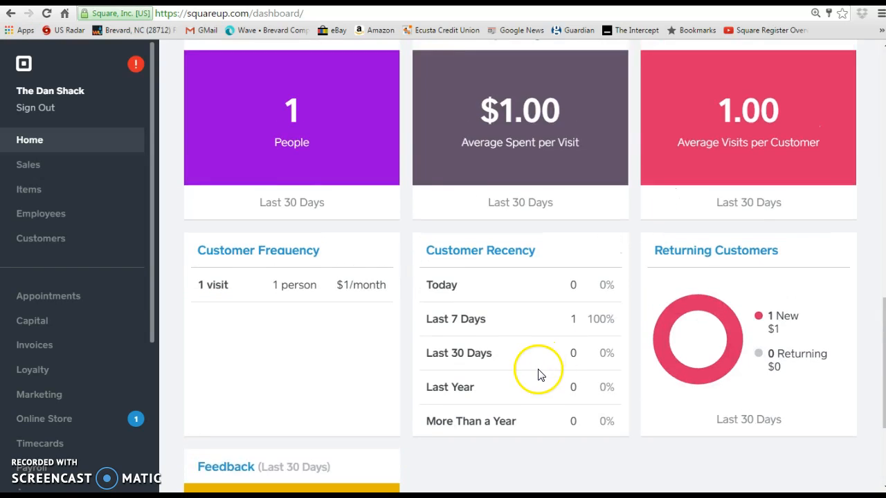
scroll(537, 372, "down", 3)
scroll(602, 365, "up", 4)
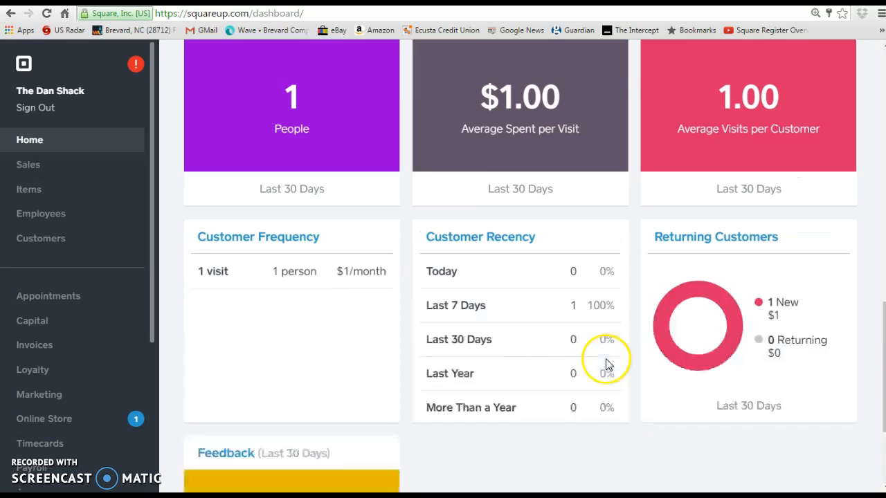
scroll(606, 362, "up", 11)
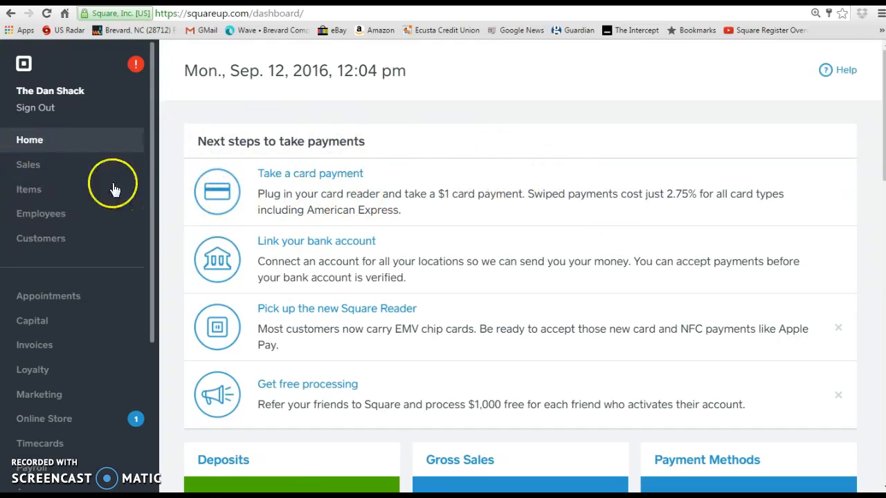
Open Sales reports and browse the Item Sales, Category Sales and Taxes reports.
left_click(46, 168)
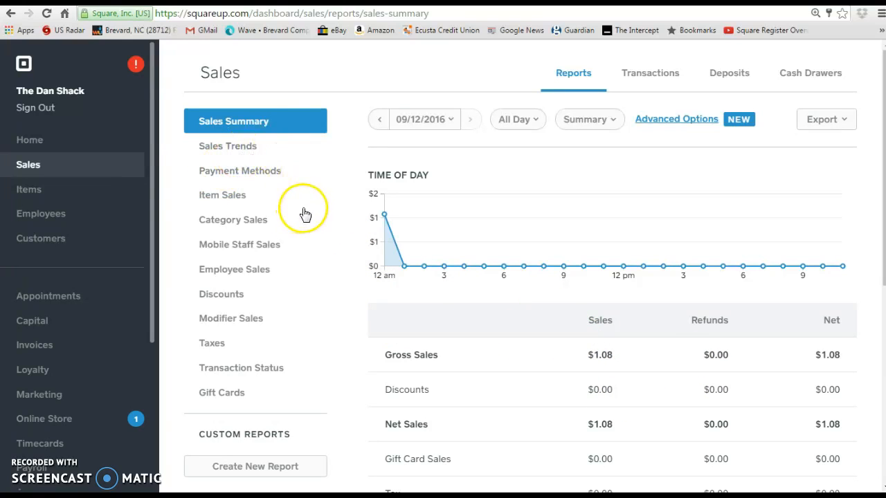
left_click(232, 201)
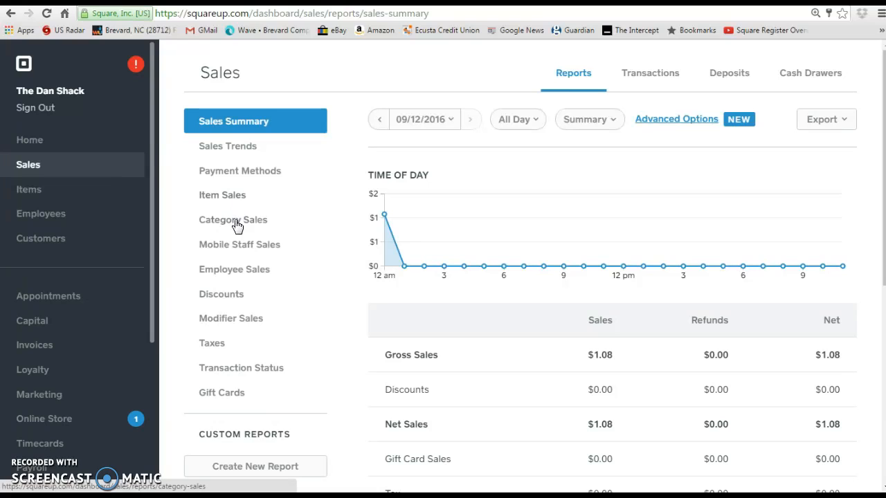
left_click(231, 213)
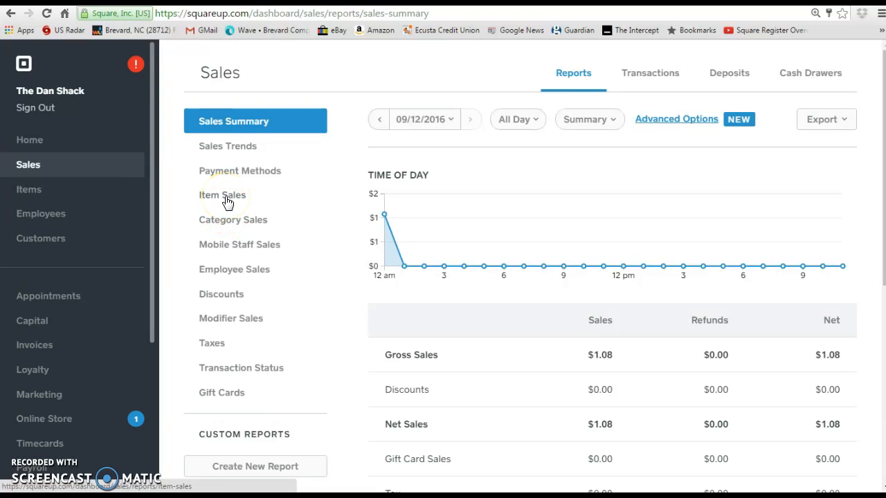
left_click(231, 223)
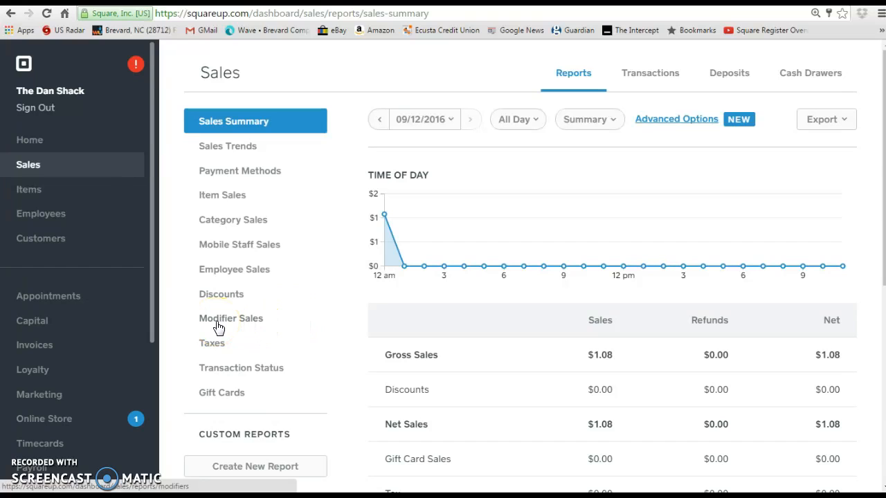
left_click(215, 200)
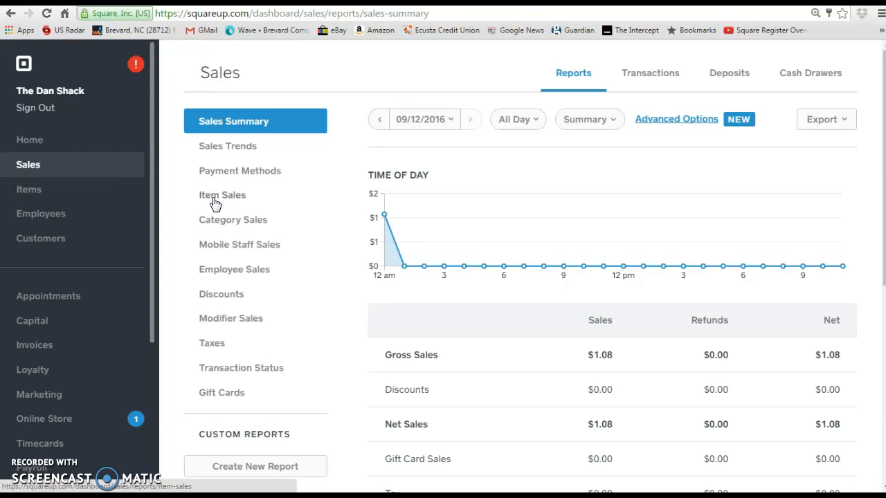
left_click(215, 202)
left_click(222, 227)
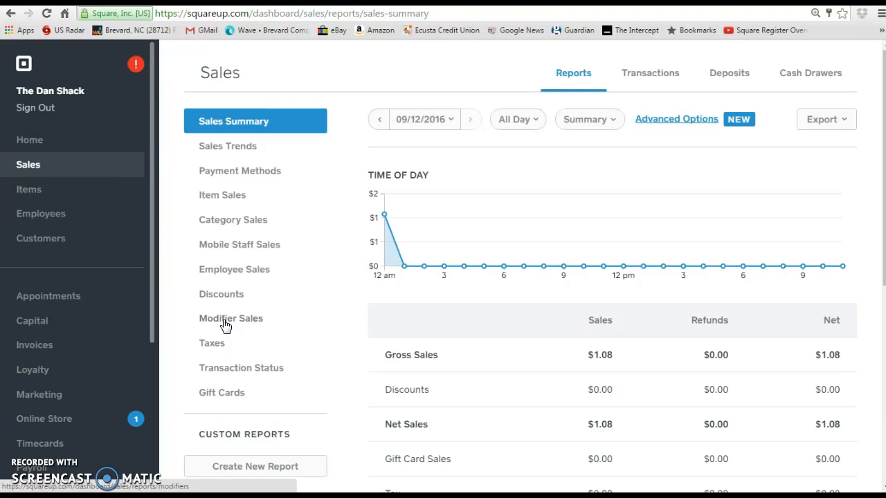
left_click(215, 345)
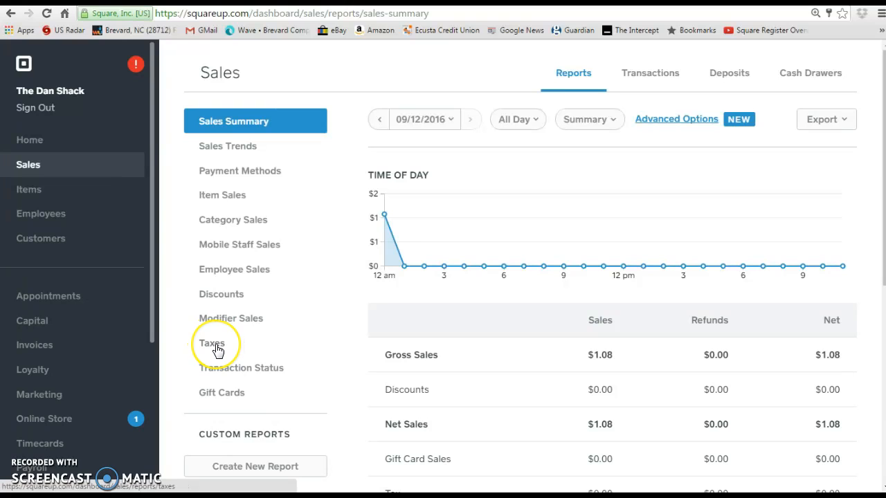
View the Taxes, Transaction Status and Gift Cards reports, scrolling through the zero gift card totals.
left_click(216, 346)
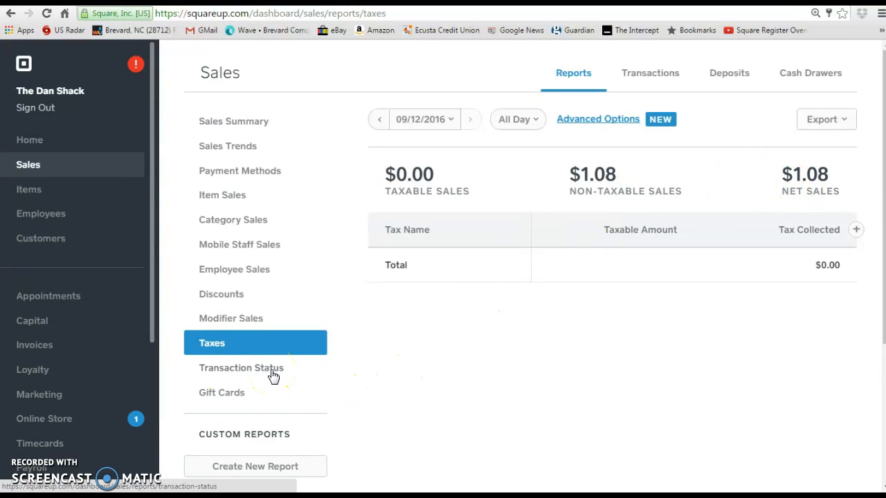
left_click(274, 374)
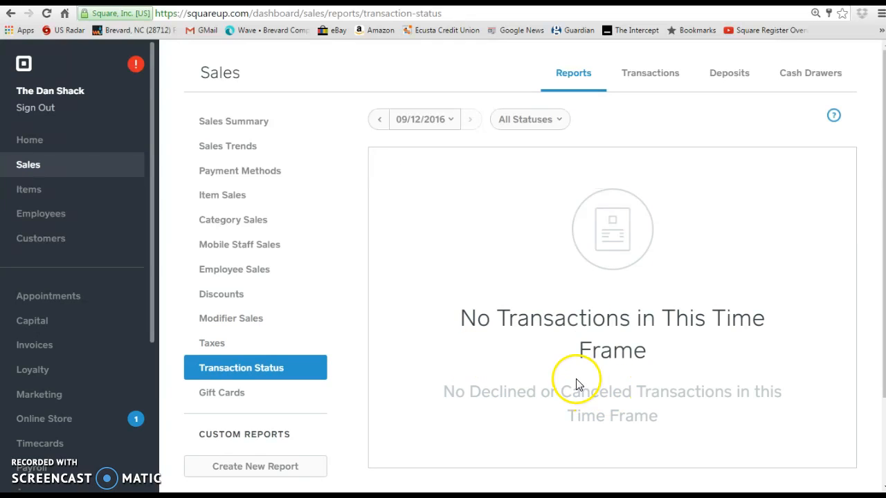
left_click(234, 395)
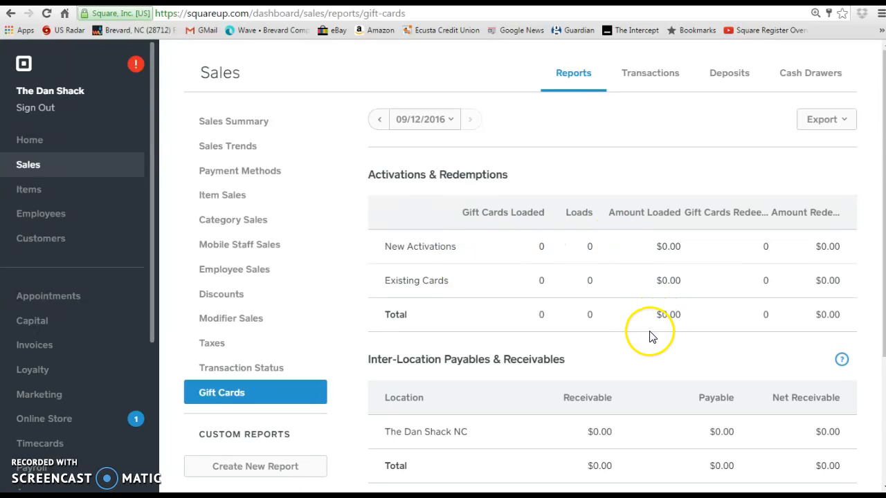
scroll(649, 336, "down", 2)
scroll(649, 338, "up", 2)
View the Item Library's $65.00 Software Installation service, then the Employees list.
left_click(41, 191)
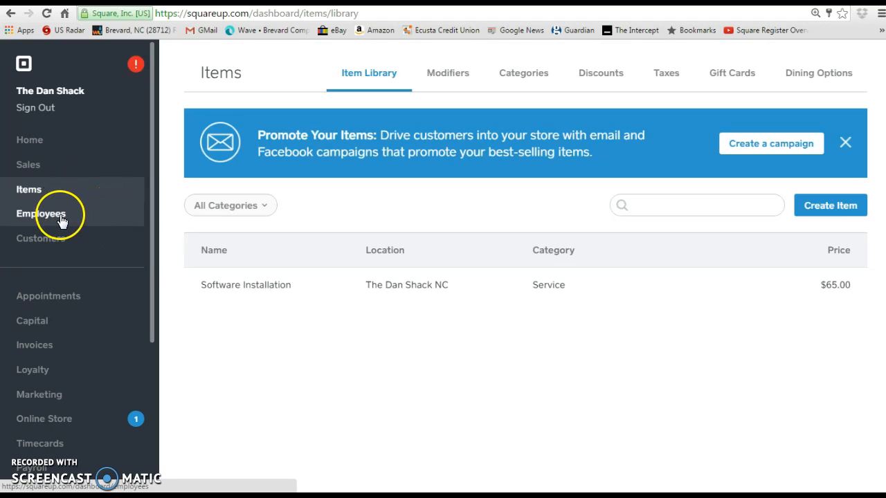
left_click(61, 219)
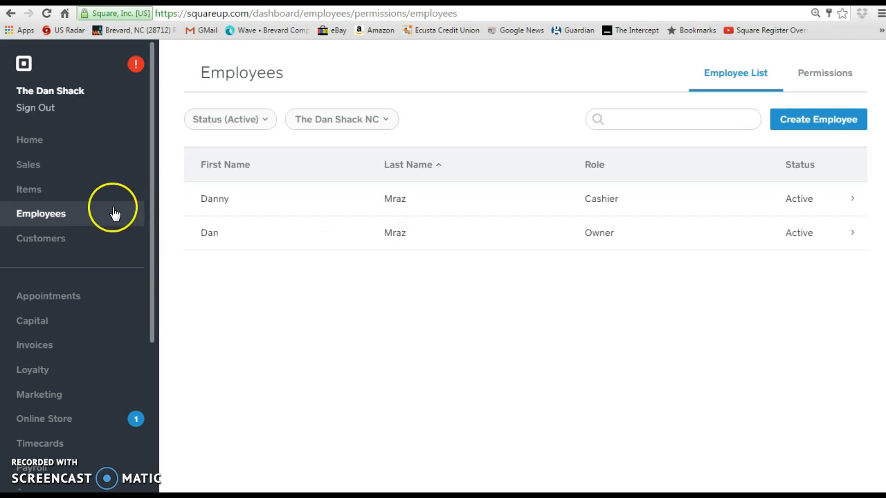
Open Customers and scroll through its Directory, Feedback, Marketing and Loyalty features.
left_click(41, 239)
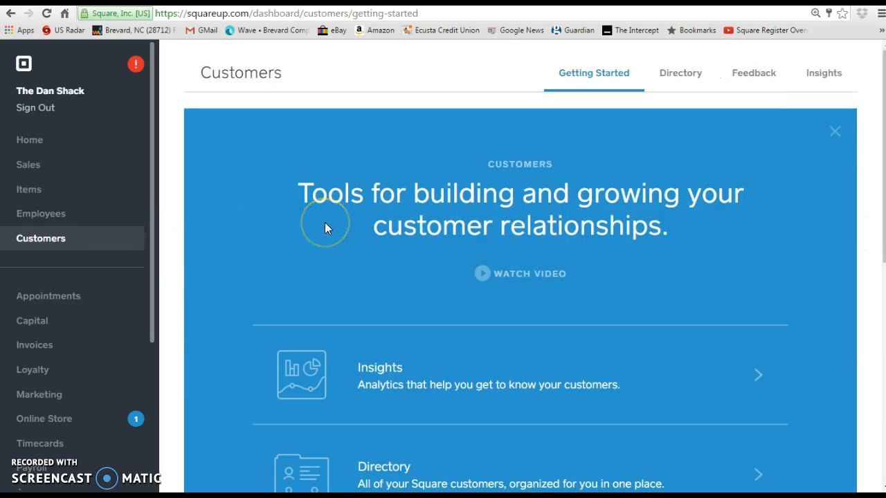
scroll(325, 229, "down", 2)
scroll(325, 229, "down", 3)
scroll(326, 230, "down", 3)
scroll(326, 229, "up", 1)
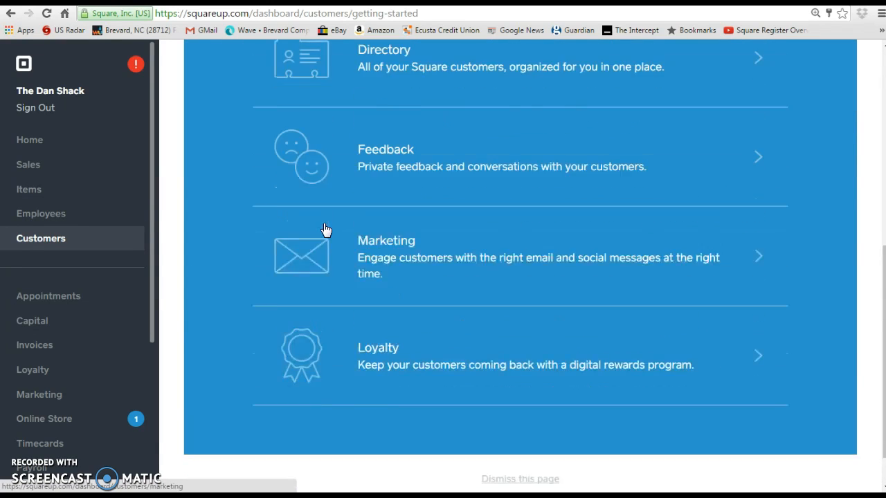
scroll(326, 229, "up", 7)
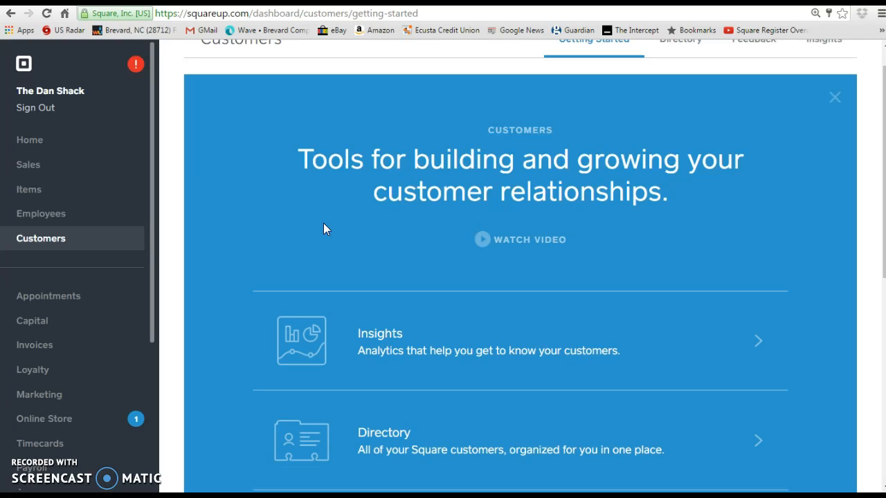
Scroll the sidebar down and open the Appointments page.
scroll(277, 249, "down", 2)
scroll(268, 273, "down", 1)
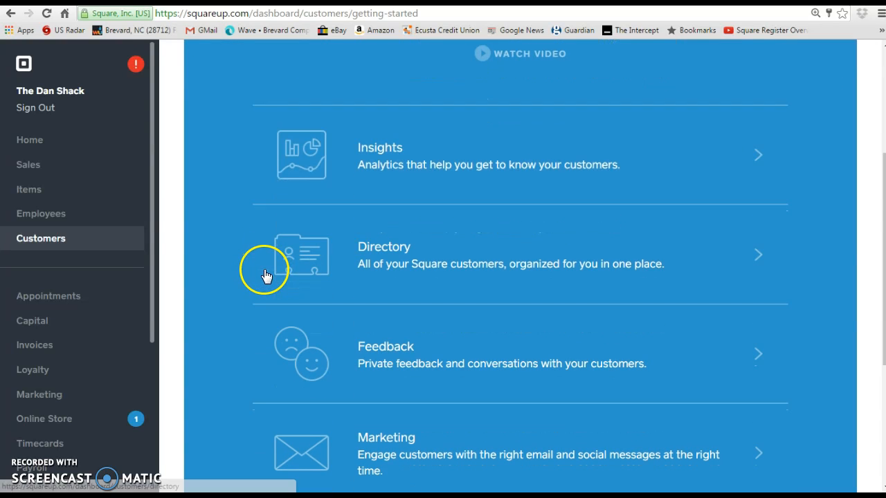
scroll(259, 289, "down", 2)
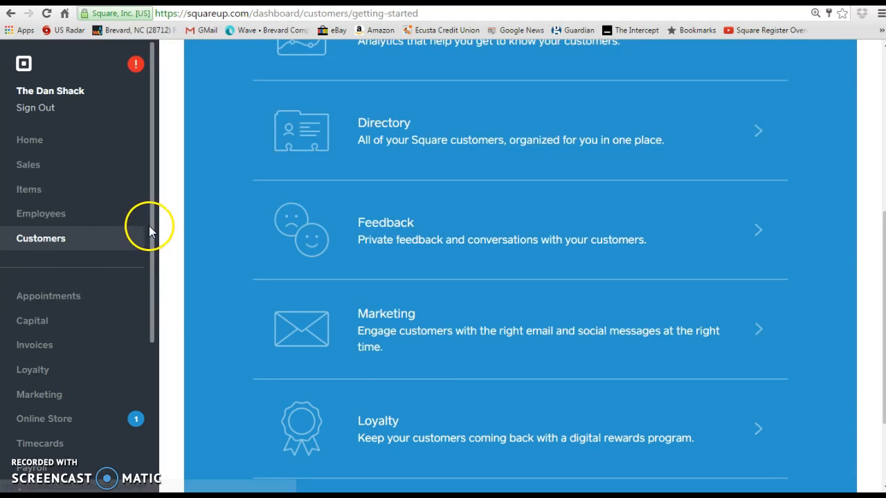
left_click_drag(151, 238, 152, 293)
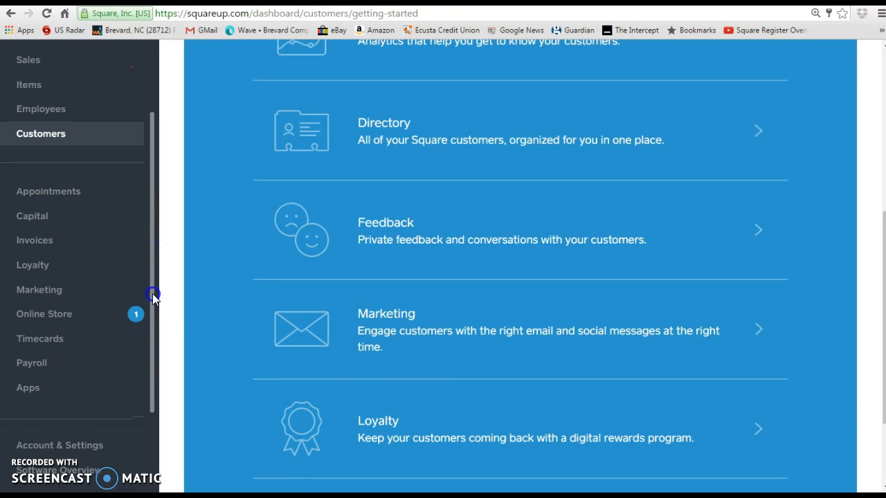
left_click(70, 194)
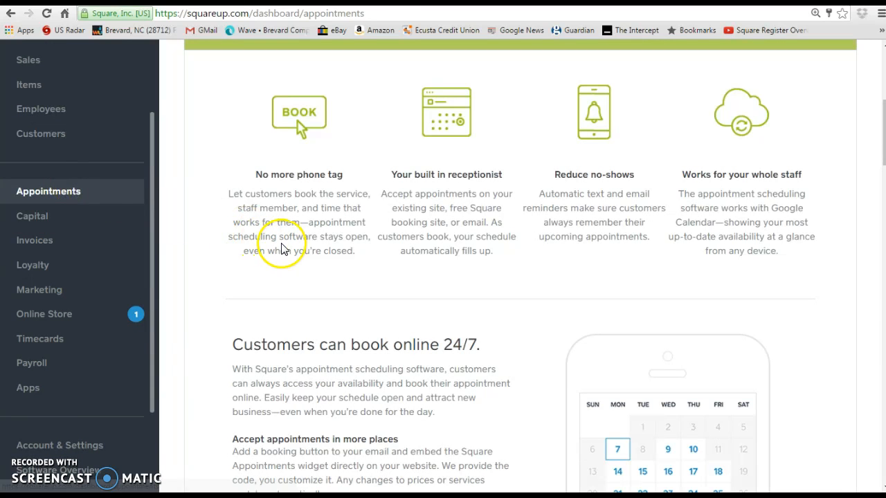
Browse the Appointments 30 day free trial overview, then go to the Capital page.
scroll(285, 250, "down", 1)
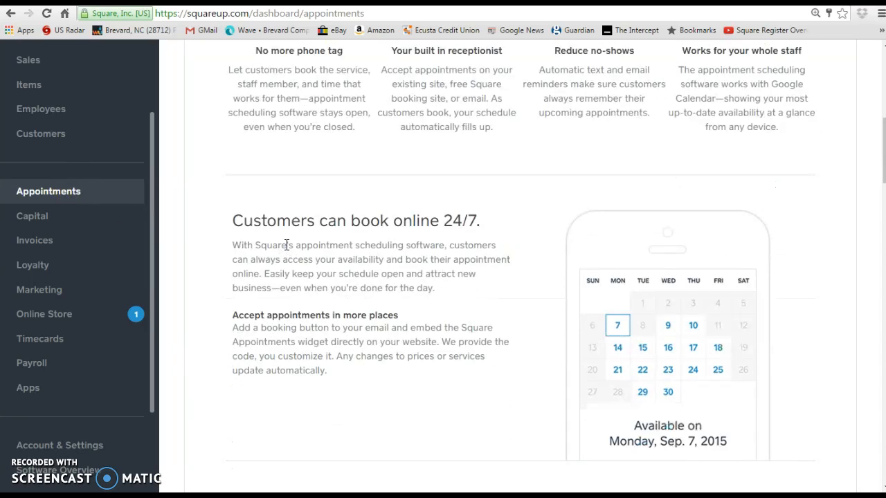
scroll(285, 251, "up", 2)
scroll(286, 250, "up", 4)
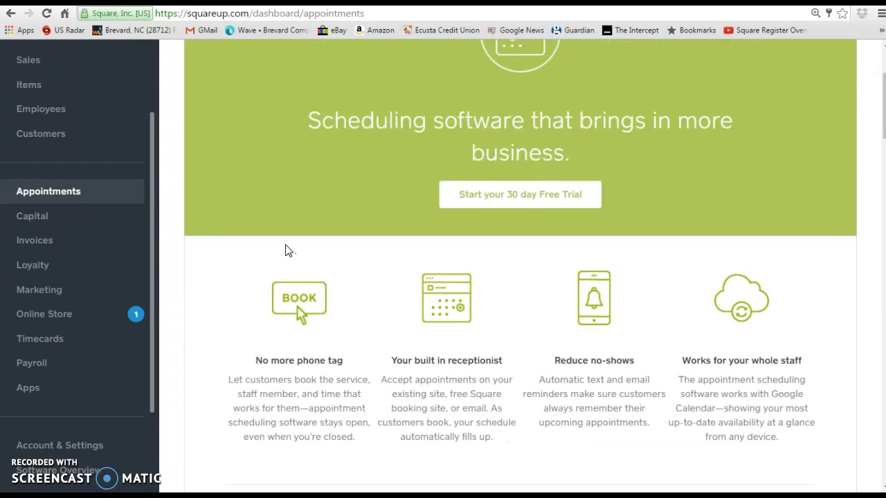
left_click(389, 256)
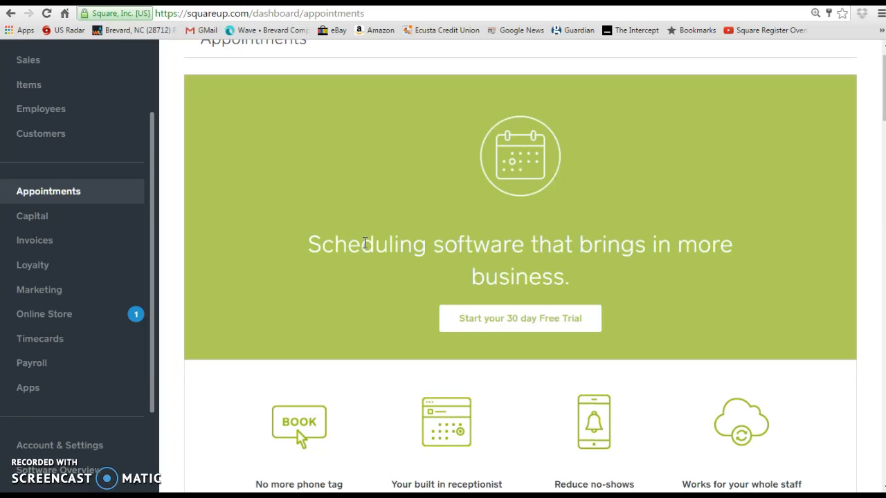
left_click(35, 214)
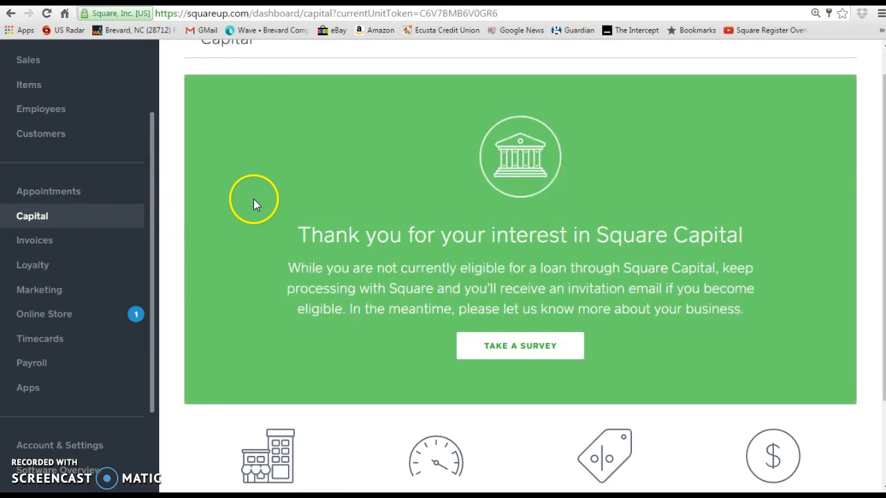
Scroll the Capital ineligibility notice, then go to the Invoices list.
scroll(291, 200, "down", 2)
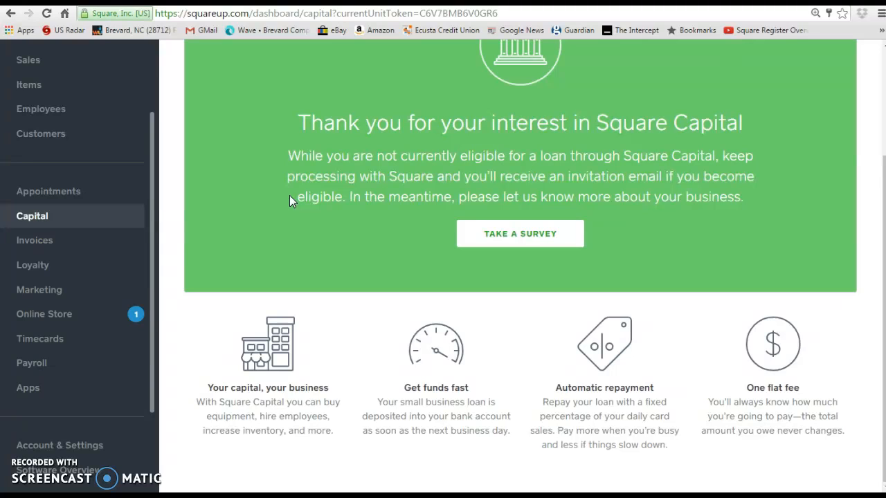
left_click(35, 246)
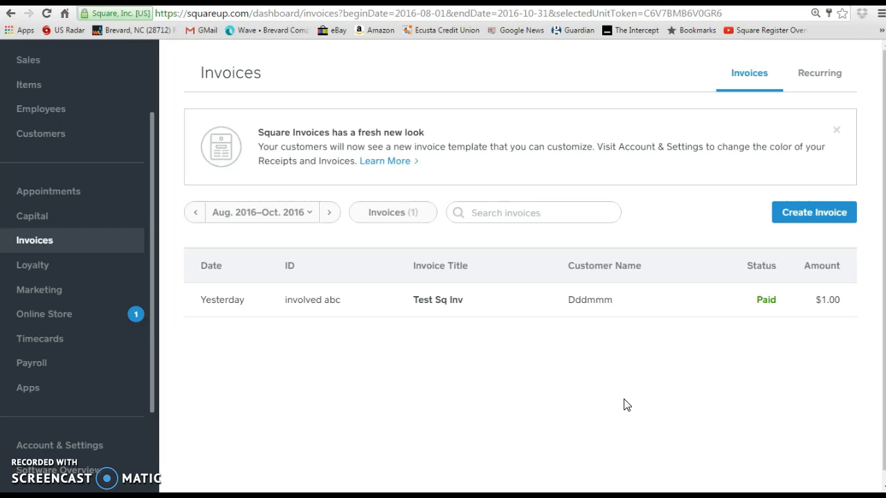
Review the paid $1.00 Test Sq Inv invoice, then go to the Loyalty page.
left_click(42, 269)
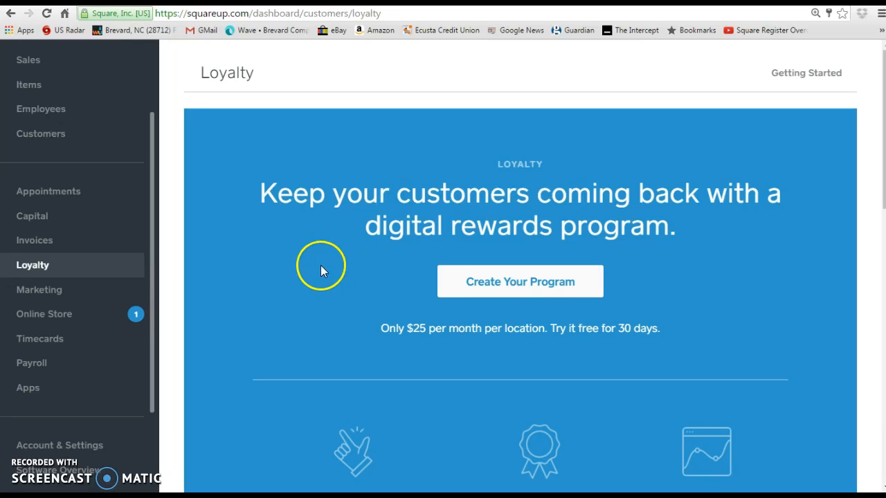
Move from the $25 per month Loyalty offer to a new marketing campaign's Objective step.
left_click(72, 295)
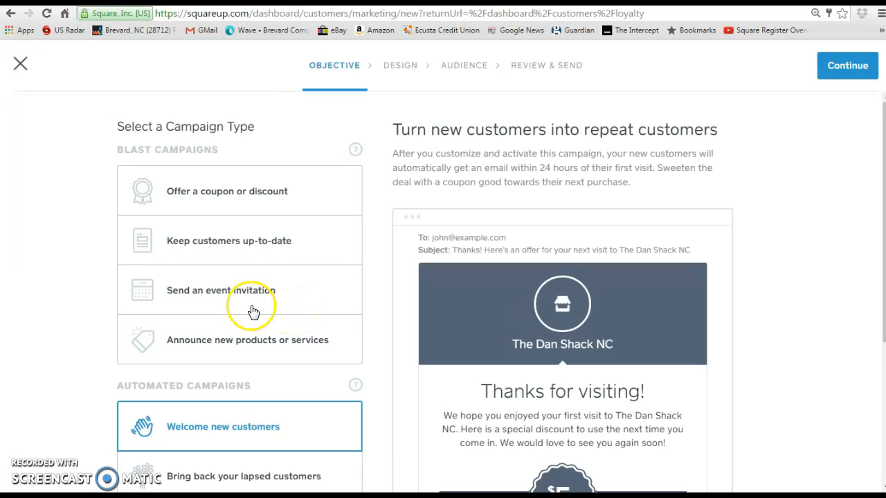
Scroll through the campaign types, then close the campaign builder without creating a campaign.
scroll(104, 305, "down", 2)
scroll(100, 310, "down", 1)
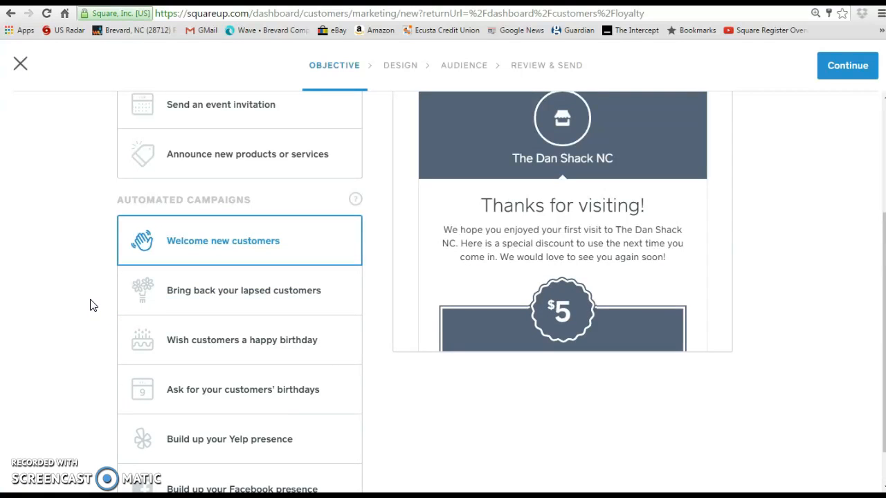
left_click(19, 63)
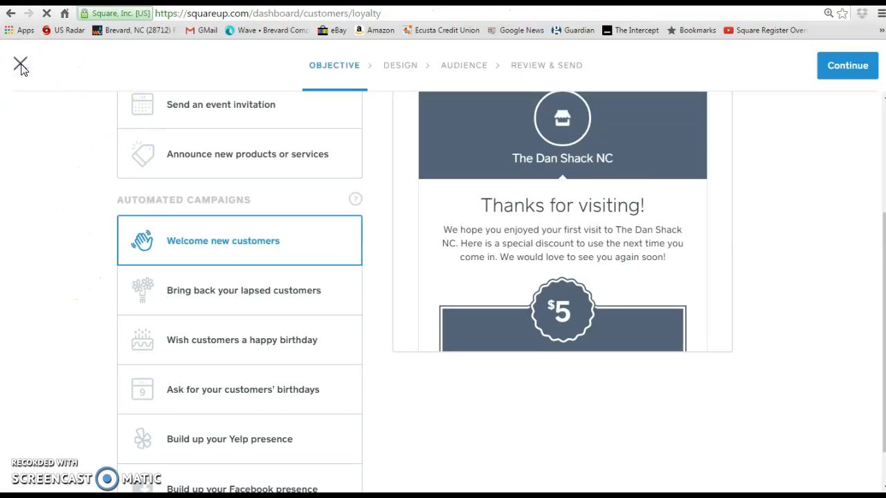
left_click(25, 72)
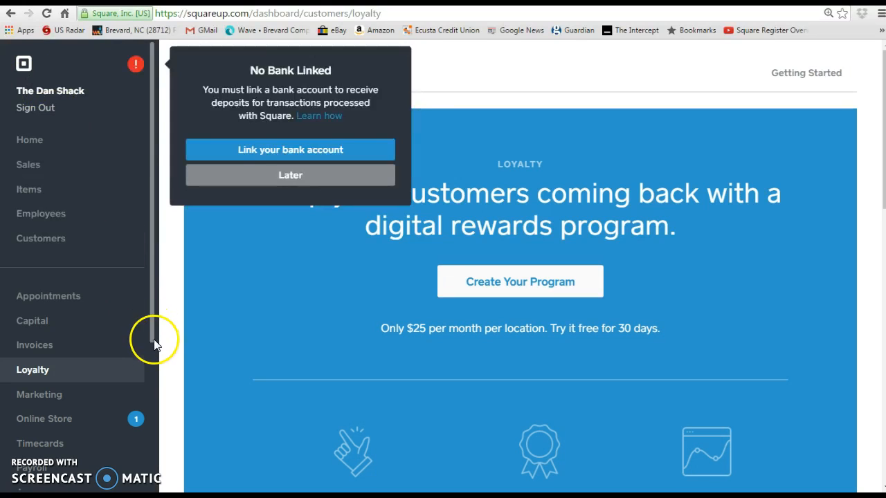
left_click_drag(151, 331, 158, 401)
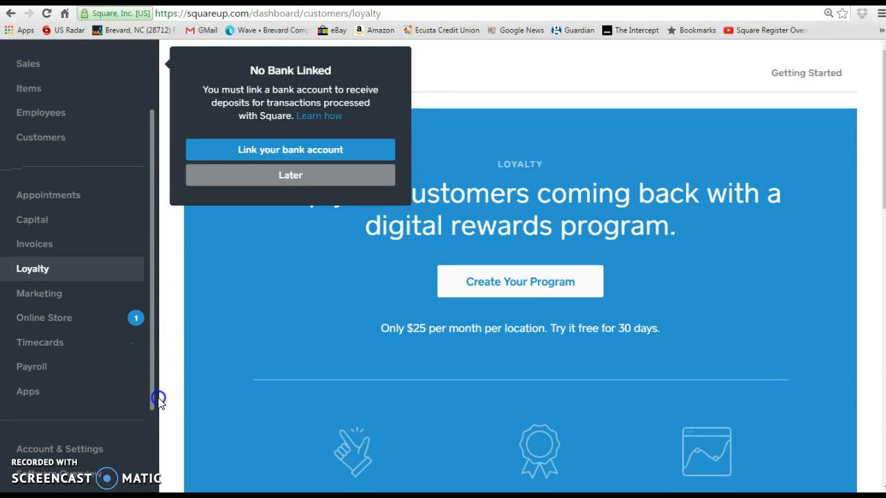
left_click(45, 312)
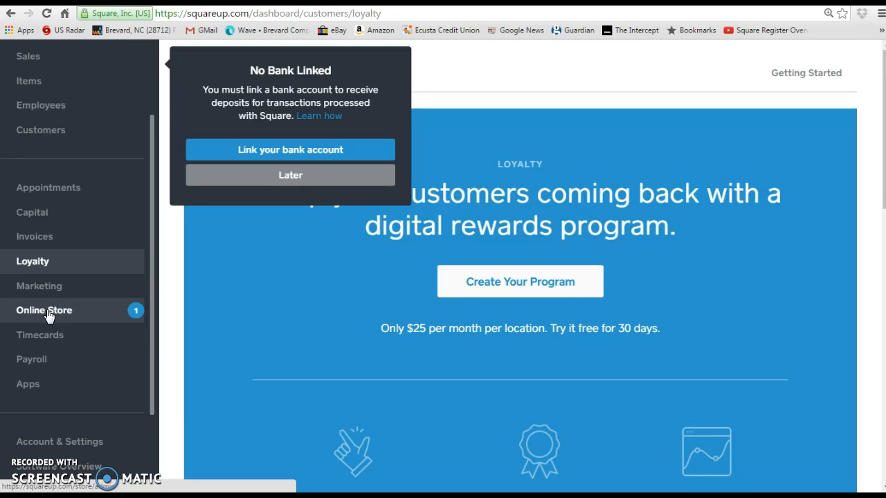
left_click(61, 313)
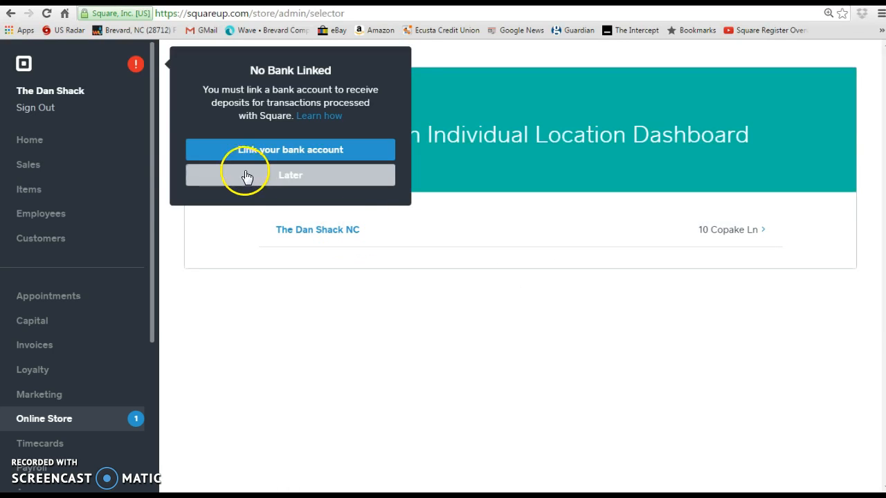
Postpone the bank reminder and open Timecards, showing one 9/12/2016 timecard of 0.08 hours, $1.20.
left_click(249, 175)
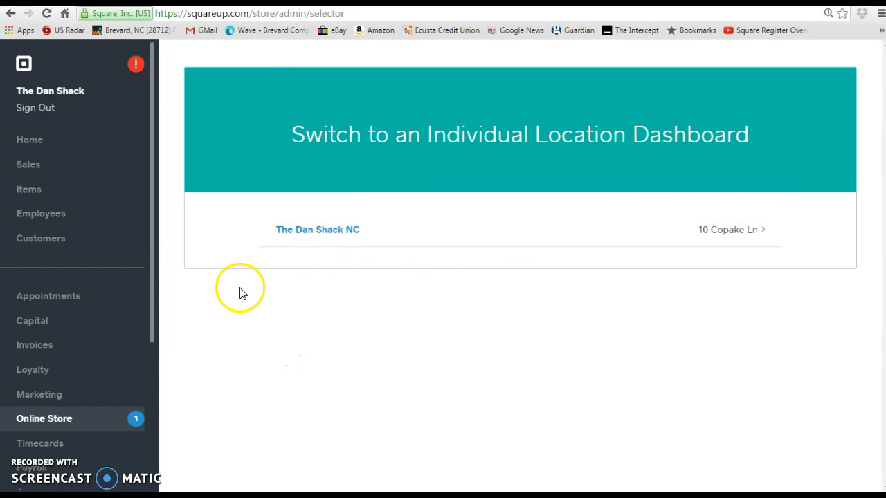
left_click(74, 448)
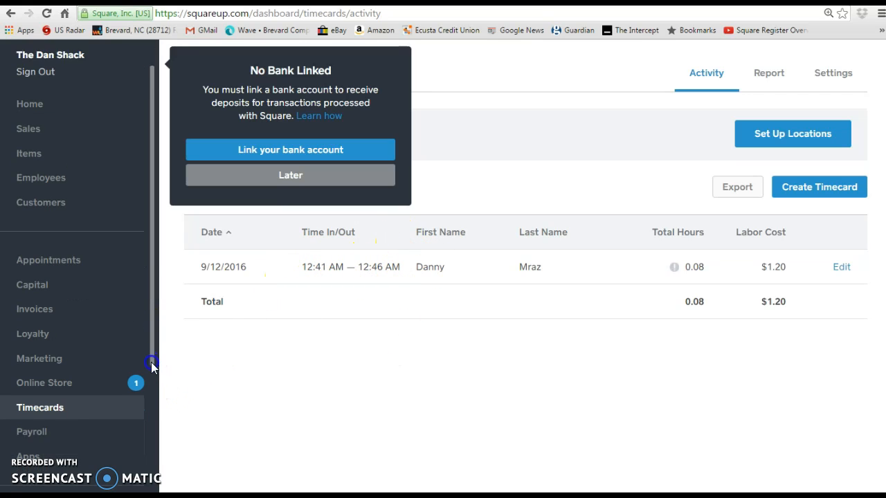
scroll(151, 367, "down", 1)
Go to the Payroll page offering Get Started with integrated timecards and tax handling.
left_click(20, 407)
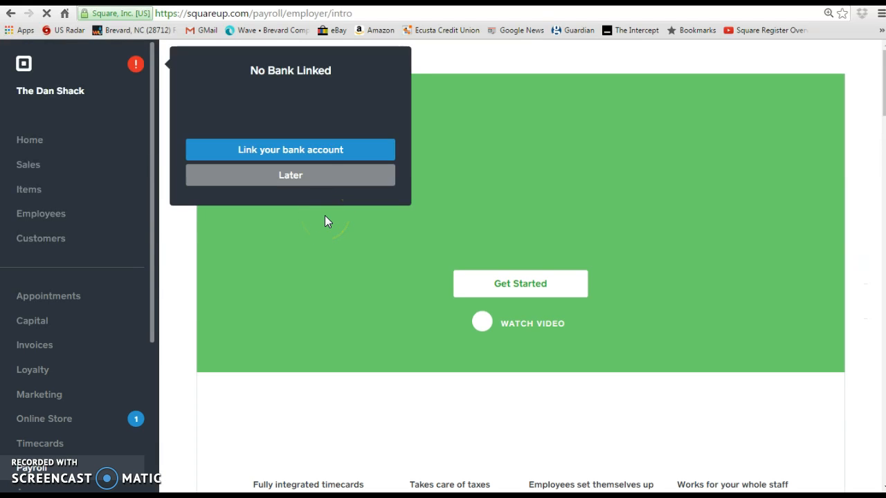
Dismiss the bank reminder and read through the Square Payroll intro page.
left_click(276, 187)
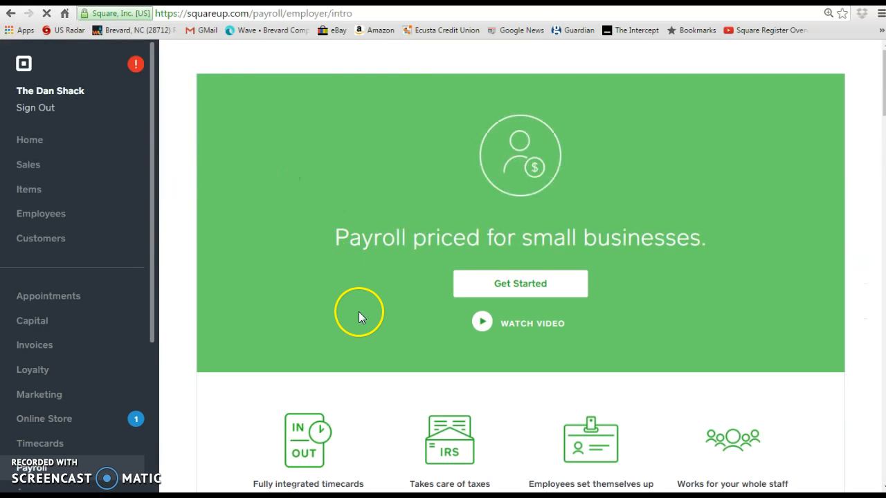
scroll(346, 296, "down", 3)
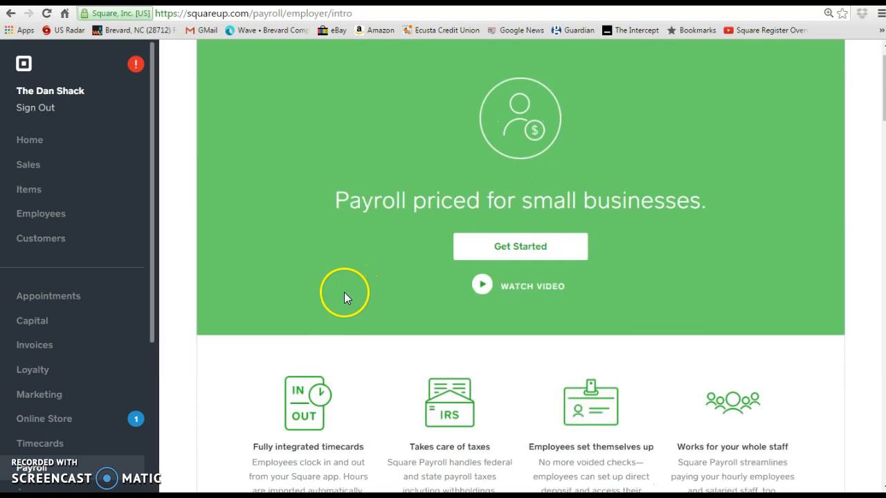
scroll(346, 296, "down", 3)
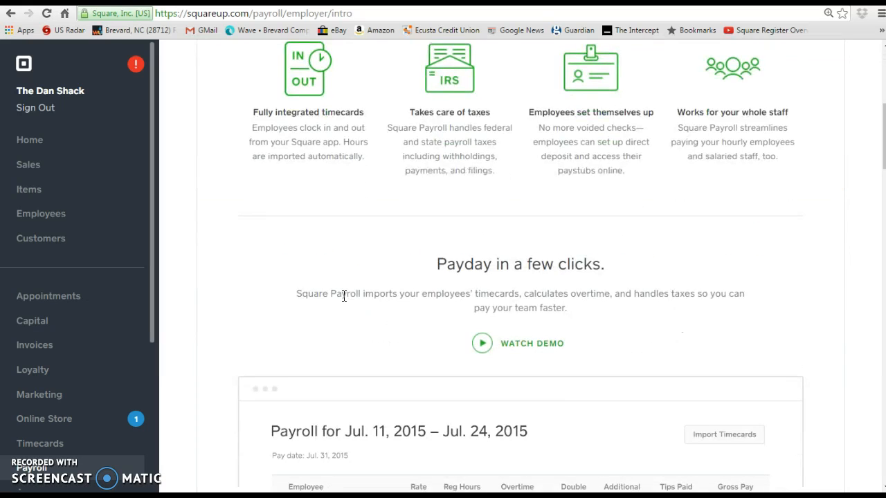
scroll(344, 296, "down", 3)
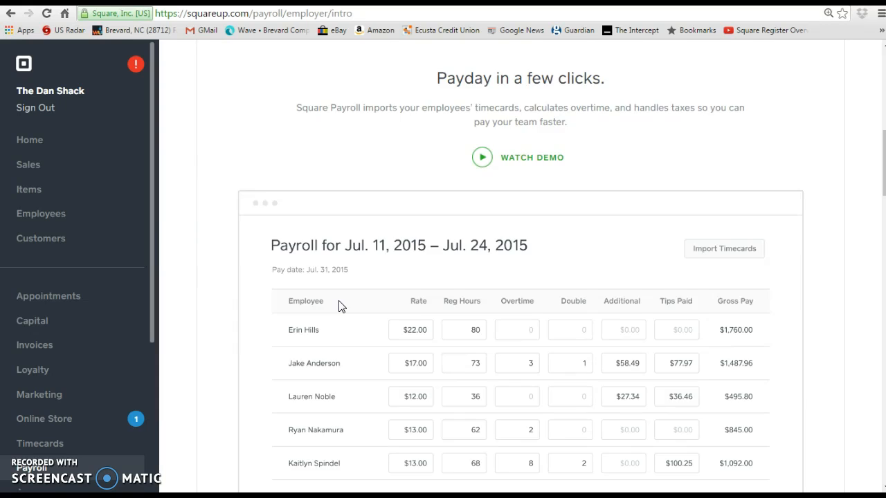
scroll(339, 307, "down", 2)
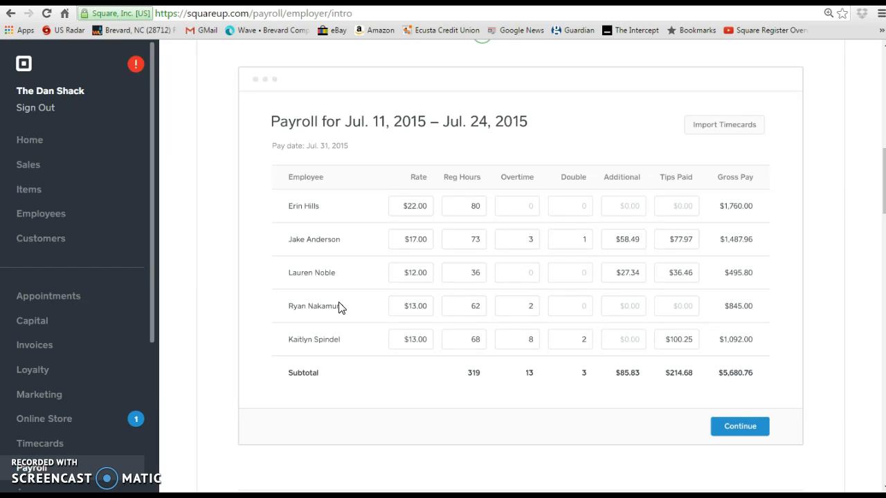
scroll(339, 307, "up", 5)
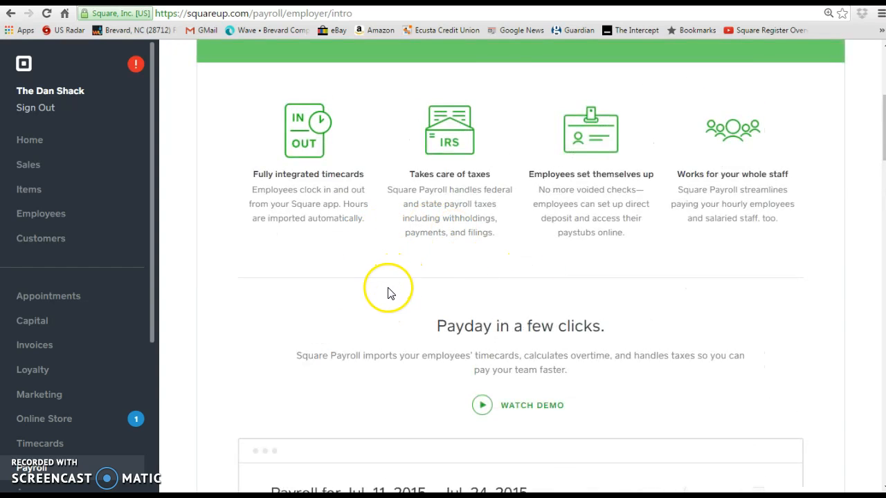
scroll(370, 315, "down", 2)
scroll(359, 324, "down", 5)
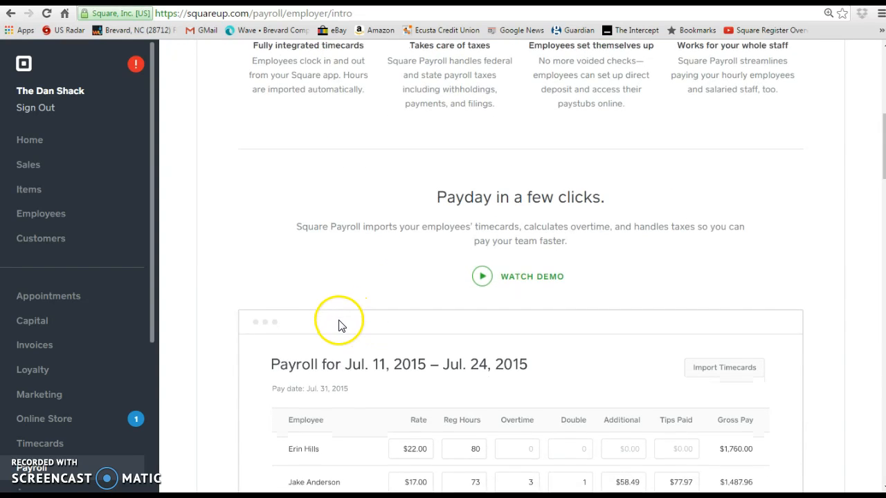
scroll(339, 326, "down", 3)
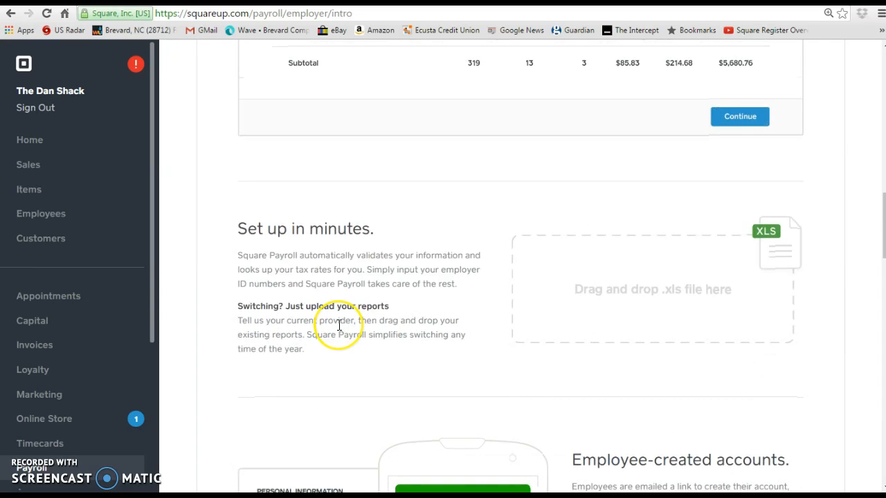
scroll(339, 326, "down", 1)
scroll(340, 330, "down", 3)
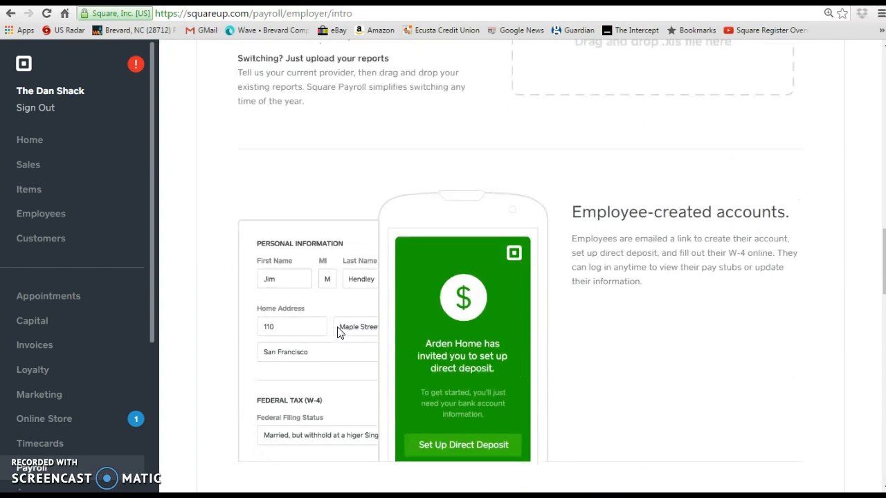
scroll(356, 357, "down", 3)
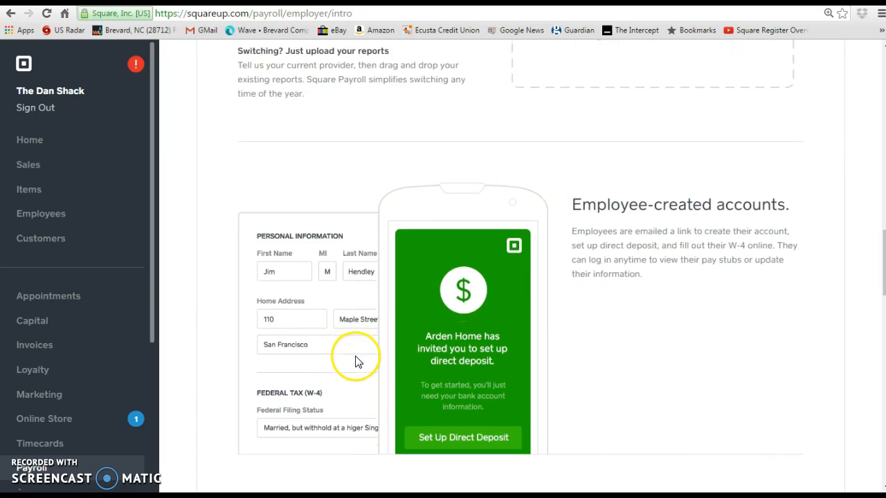
Reach the $20/month Payroll pricing, then go to the Apps marketplace listing QuickBooks Online and Xero.
scroll(339, 357, "down", 3)
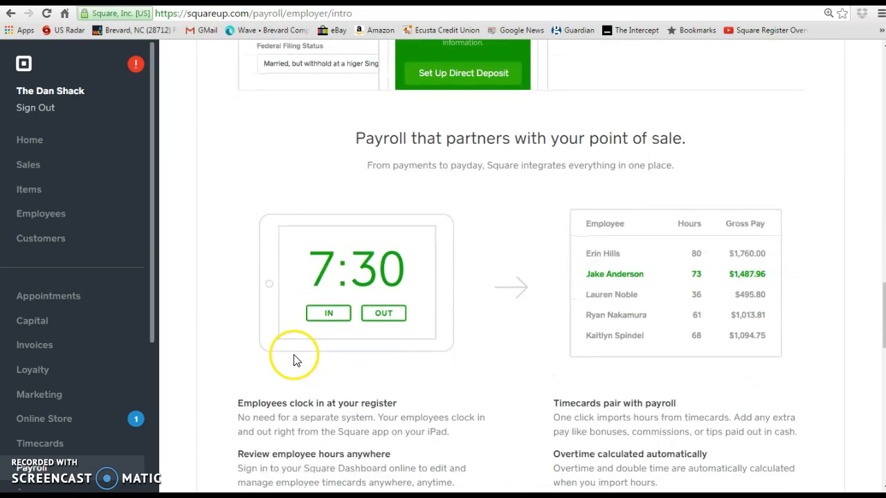
scroll(223, 293, "down", 3)
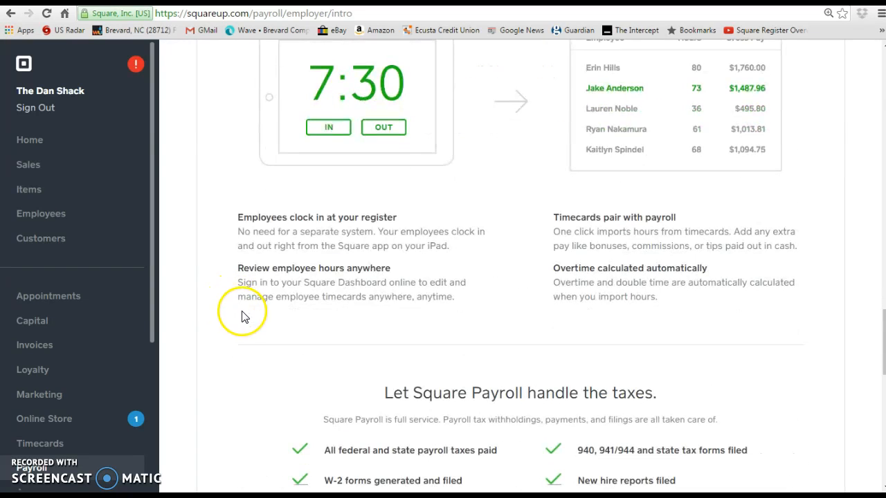
scroll(269, 322, "down", 4)
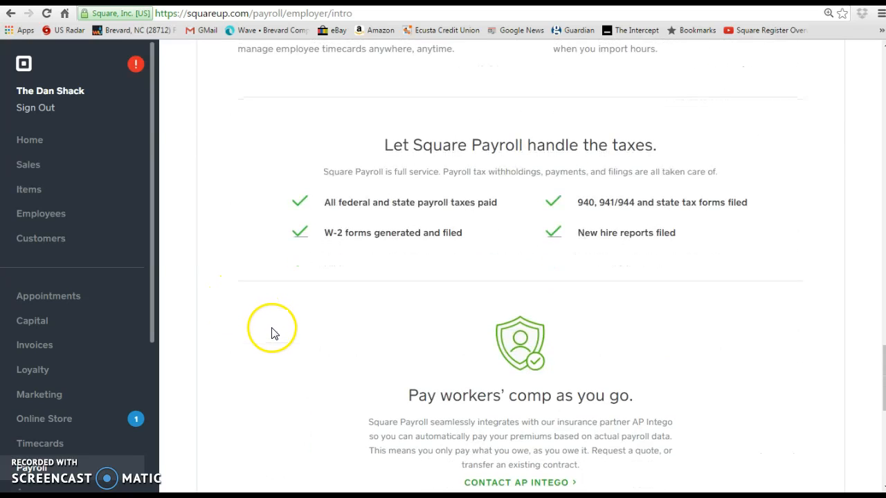
scroll(274, 333, "down", 3)
scroll(273, 331, "down", 3)
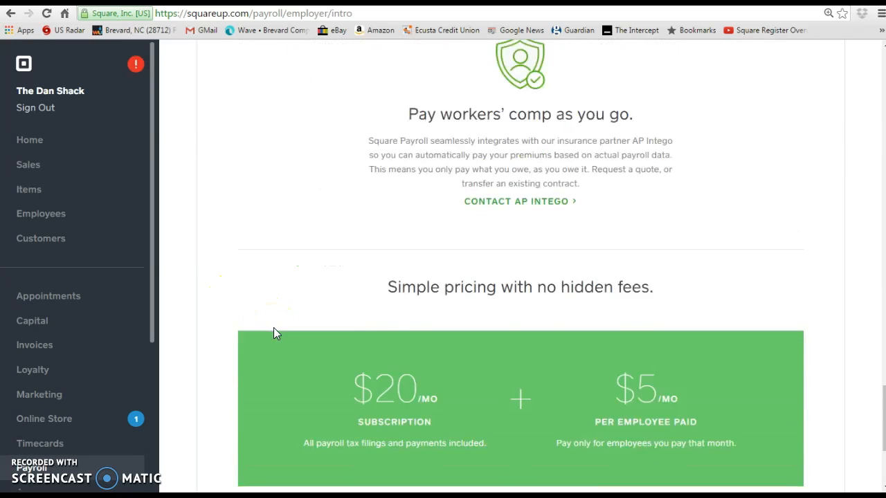
scroll(262, 326, "down", 2)
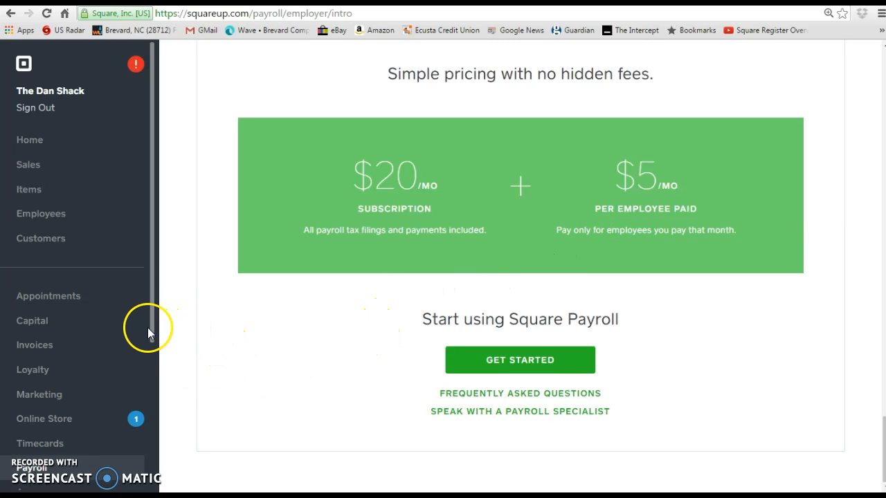
left_click_drag(151, 330, 152, 454)
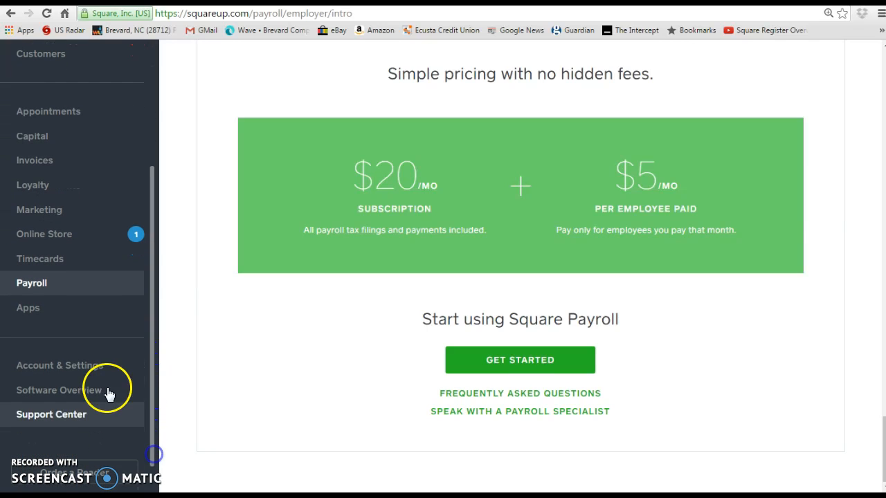
left_click(40, 313)
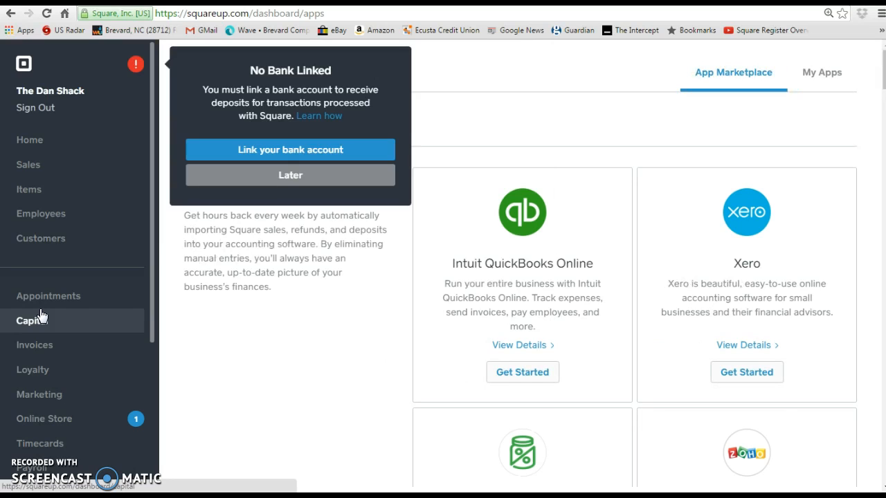
Dismiss the No Bank Linked notice and browse Accounting & Tax apps like TaxJar, Zoho Books and Kashoo.
left_click(313, 175)
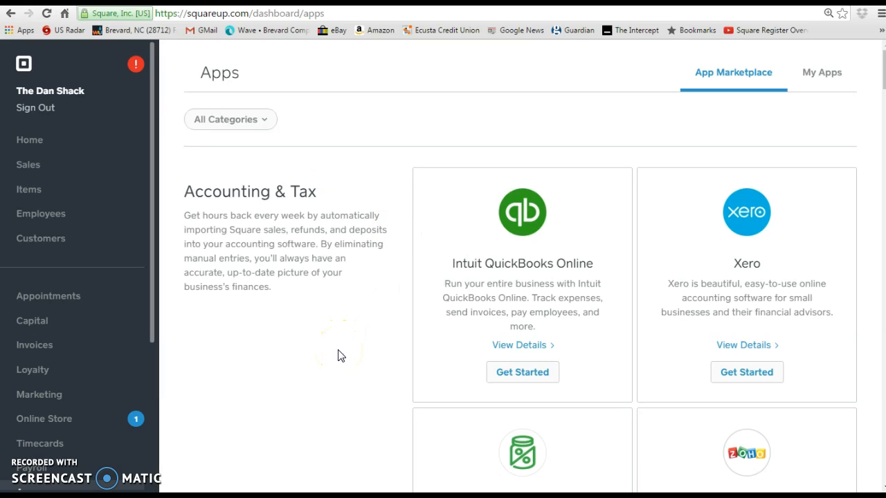
scroll(338, 359, "down", 3)
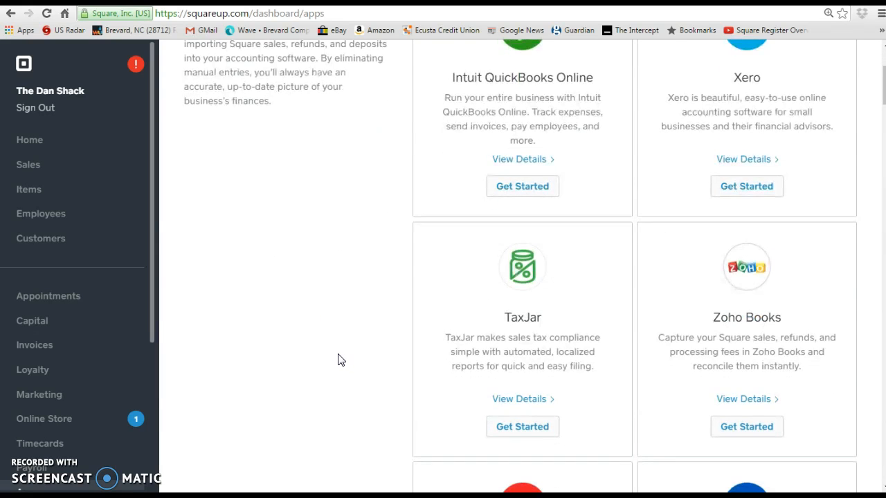
scroll(338, 359, "down", 4)
scroll(339, 362, "down", 1)
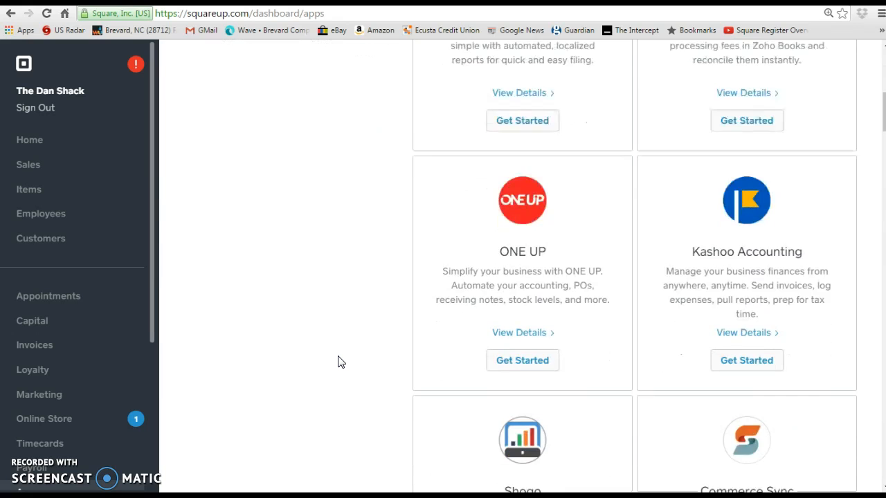
scroll(340, 362, "up", 1)
scroll(340, 362, "down", 1)
scroll(339, 360, "up", 7)
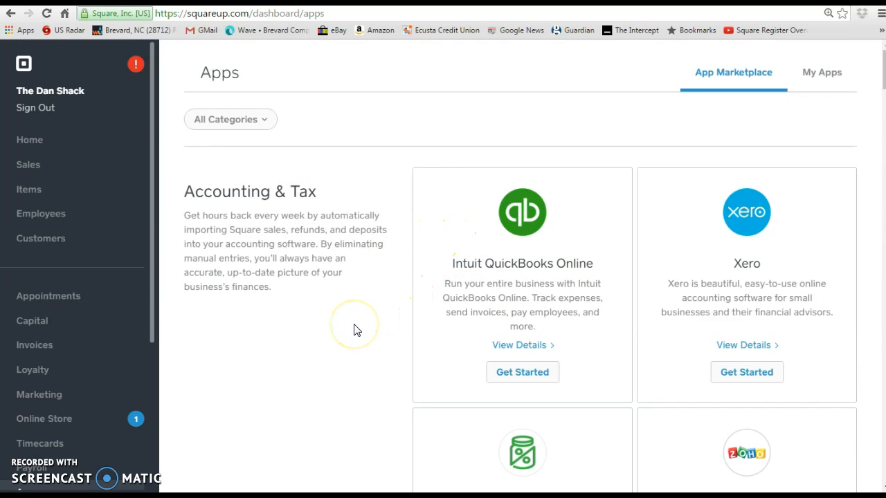
scroll(352, 330, "down", 2)
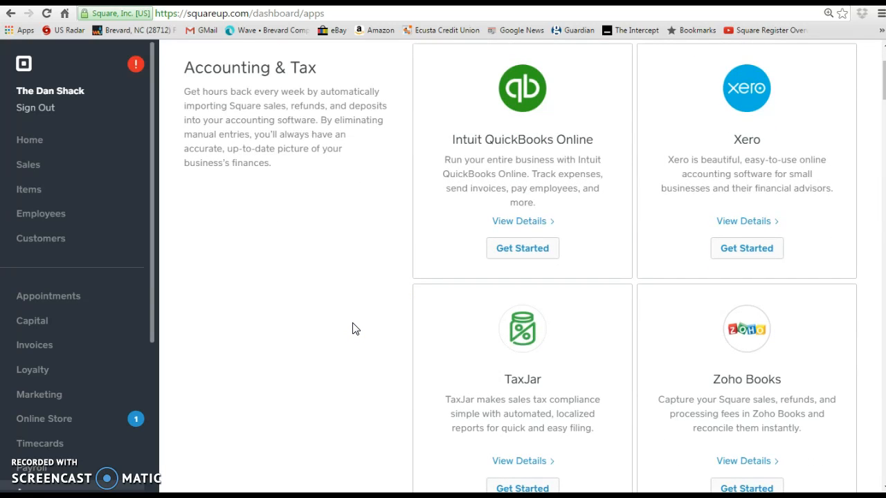
Browse the Items & Inventory apps such as Stitch Labs, Shopseen and PeachWorks.
scroll(353, 330, "down", 6)
scroll(353, 326, "down", 6)
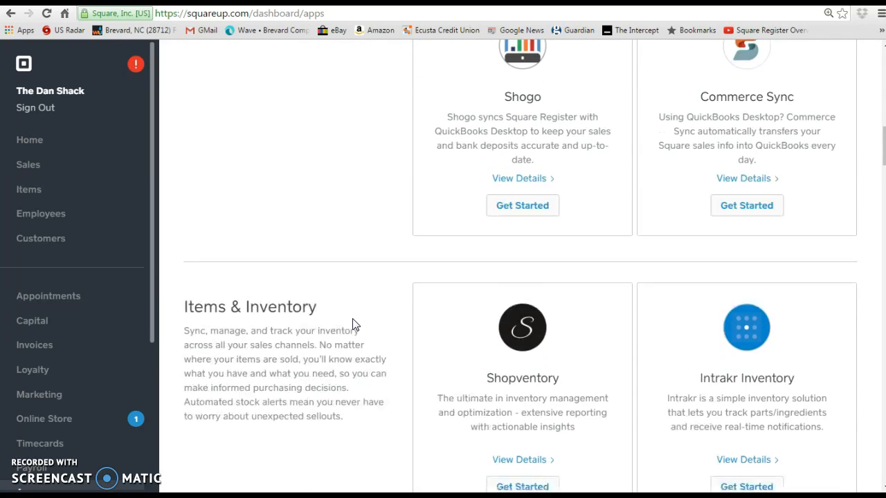
scroll(352, 325, "down", 2)
scroll(355, 325, "down", 1)
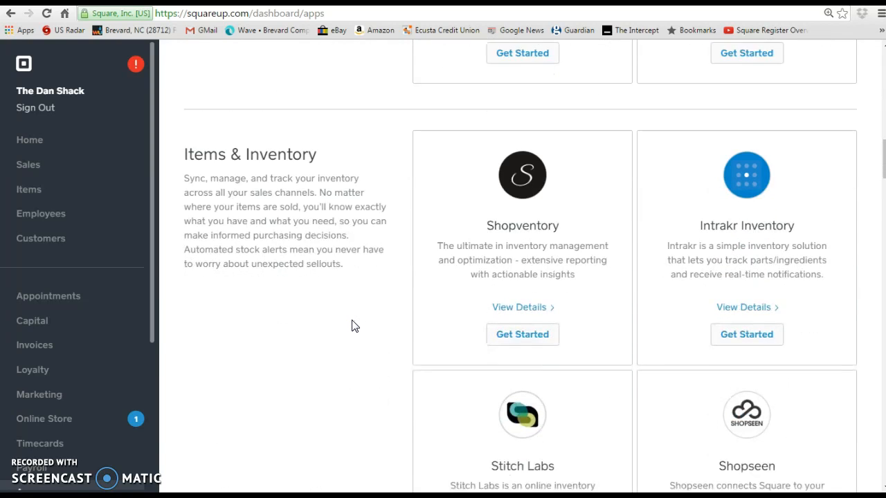
scroll(353, 326, "down", 1)
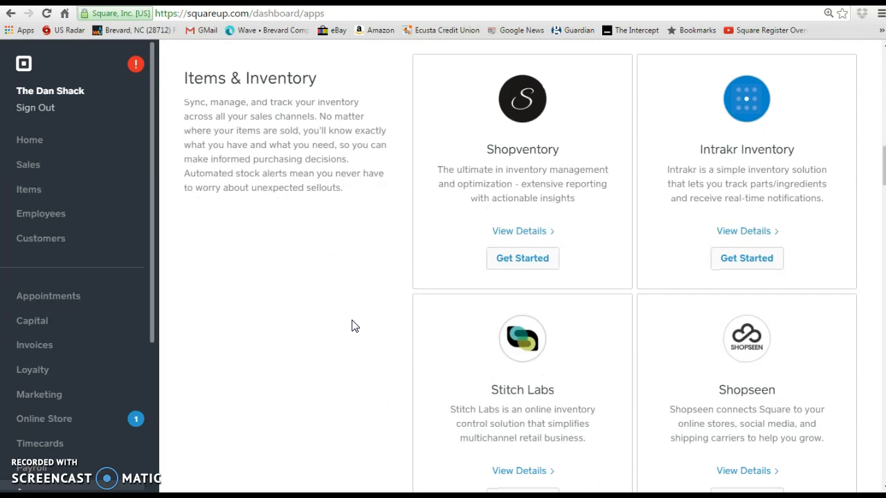
scroll(348, 321, "down", 2)
scroll(346, 319, "down", 2)
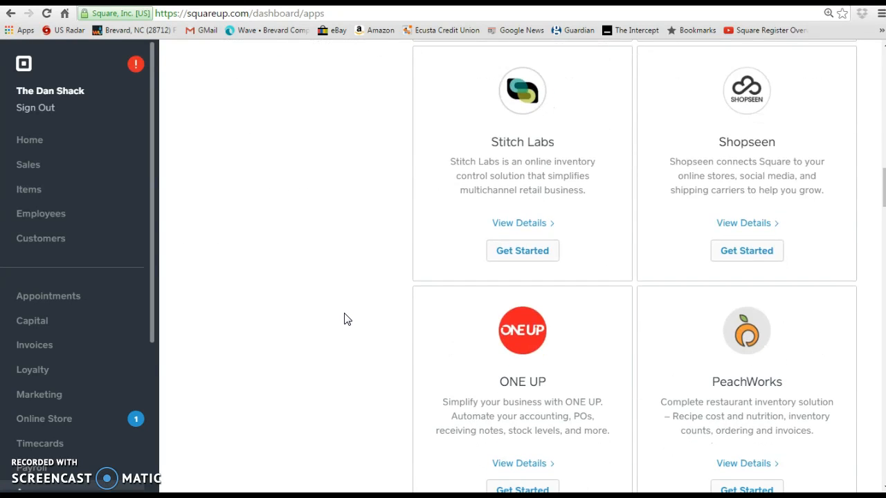
scroll(347, 320, "down", 2)
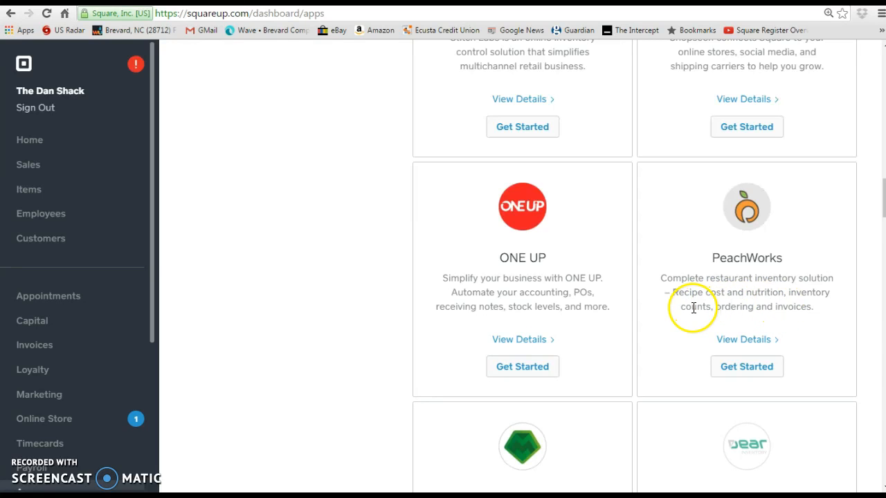
scroll(693, 311, "down", 2)
scroll(694, 320, "down", 1)
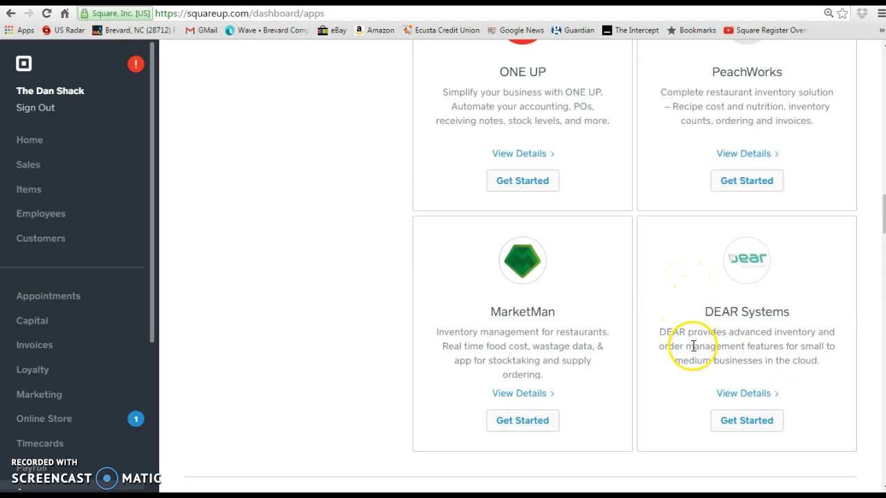
Finish browsing the inventory apps and go to Account & Settings.
scroll(687, 344, "down", 3)
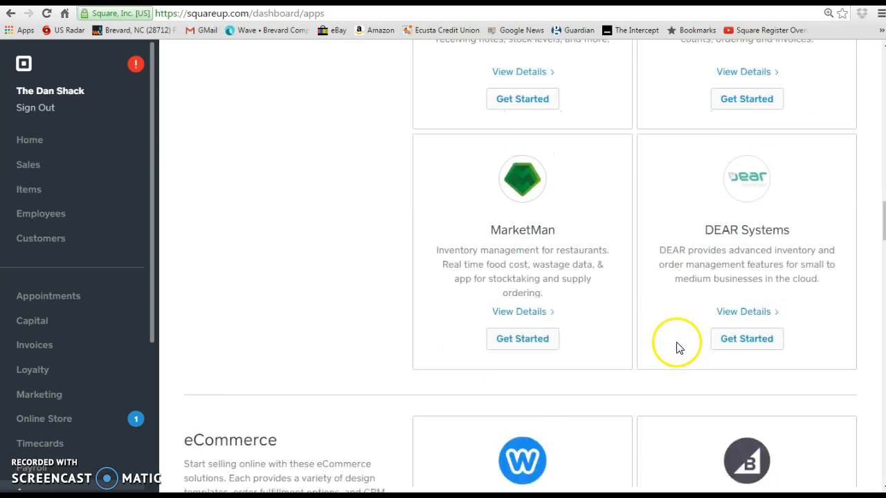
scroll(678, 346, "up", 3)
scroll(678, 341, "up", 3)
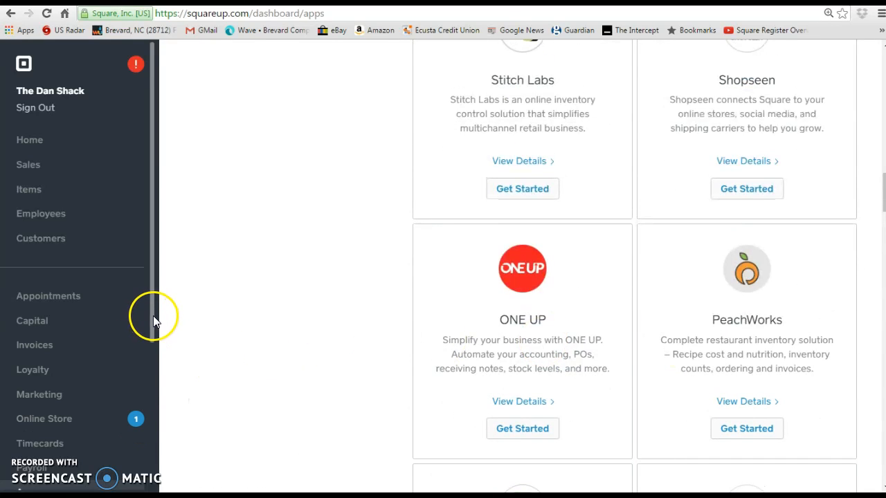
left_click_drag(152, 314, 164, 463)
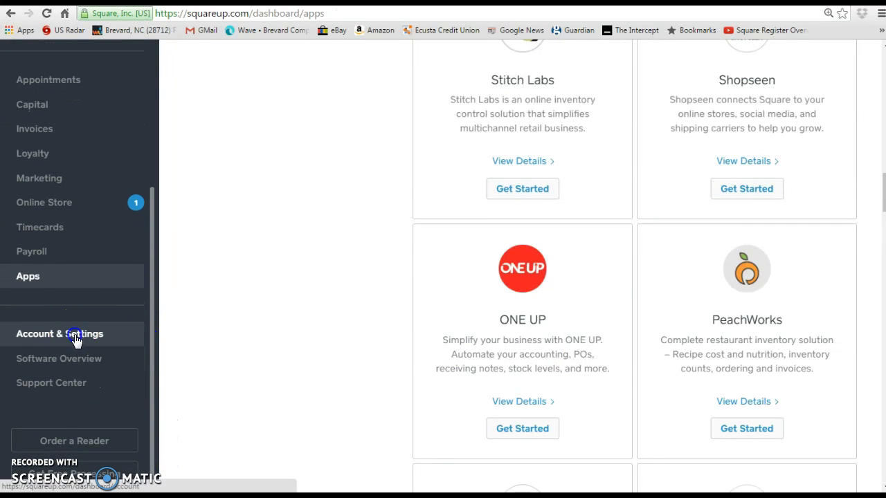
left_click(76, 336)
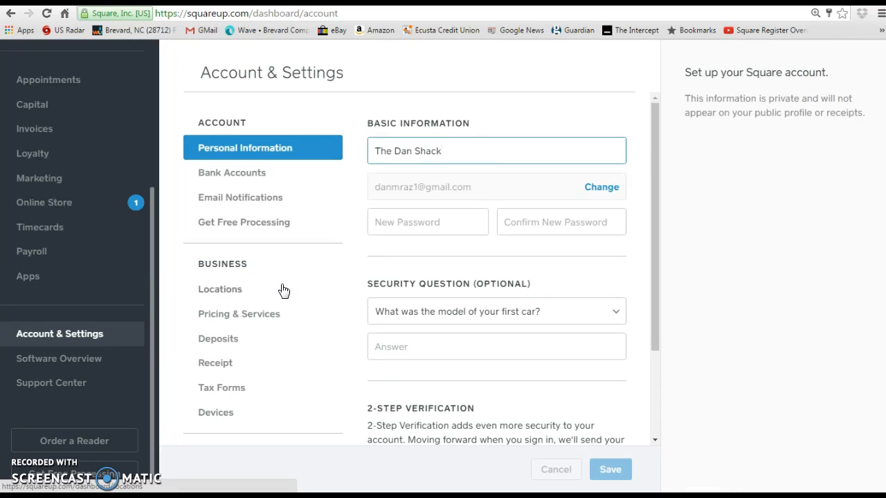
Select the business name, check Bank Accounts (none linked), then go to Pricing & Services.
left_click(418, 153)
triple_click(418, 152)
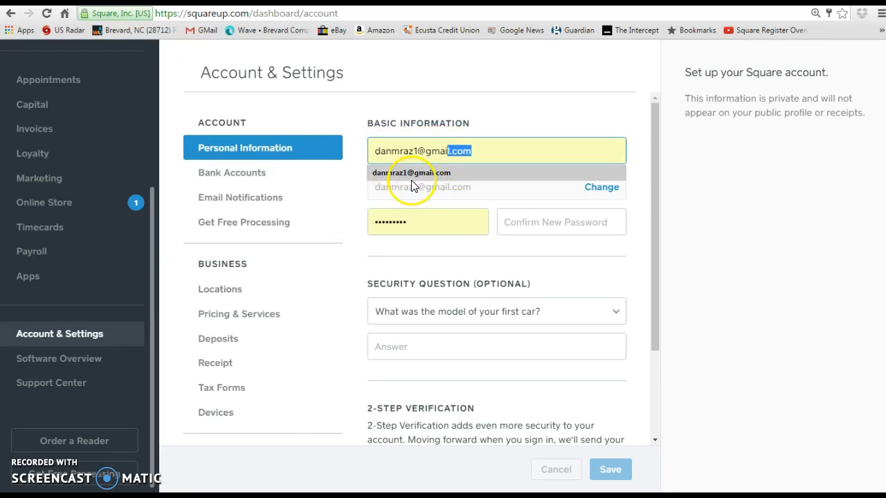
left_click(339, 182)
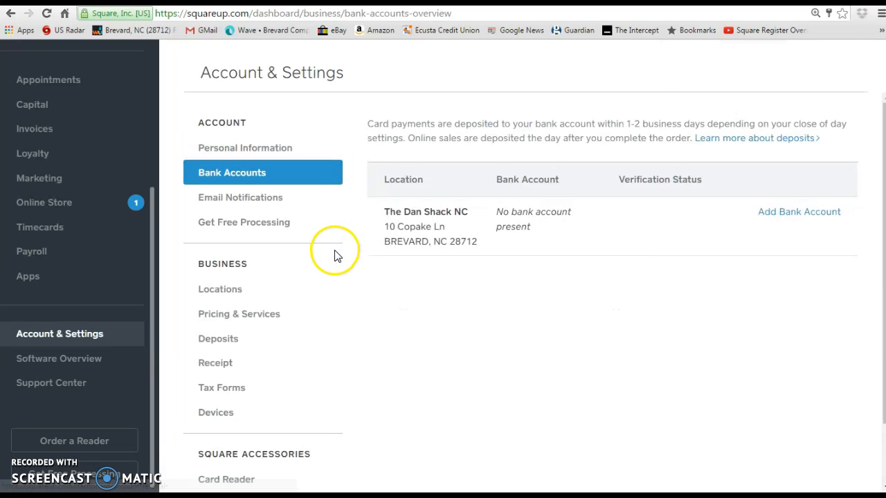
left_click(11, 14)
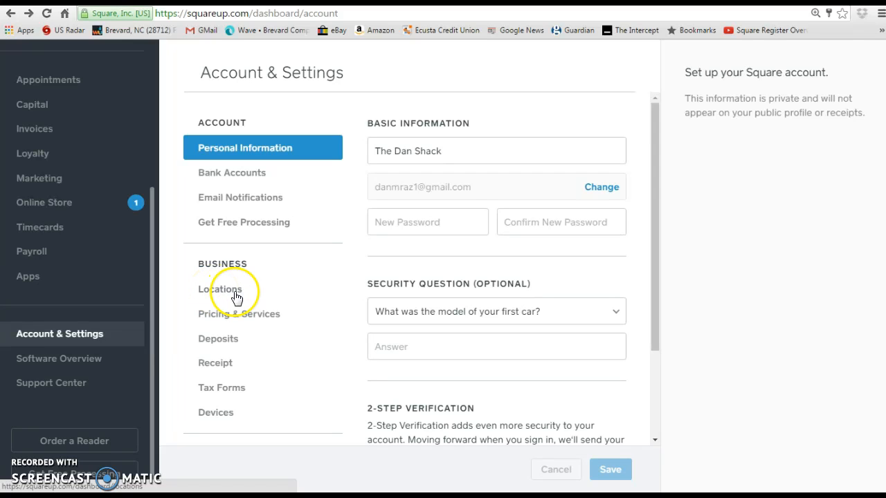
left_click(247, 315)
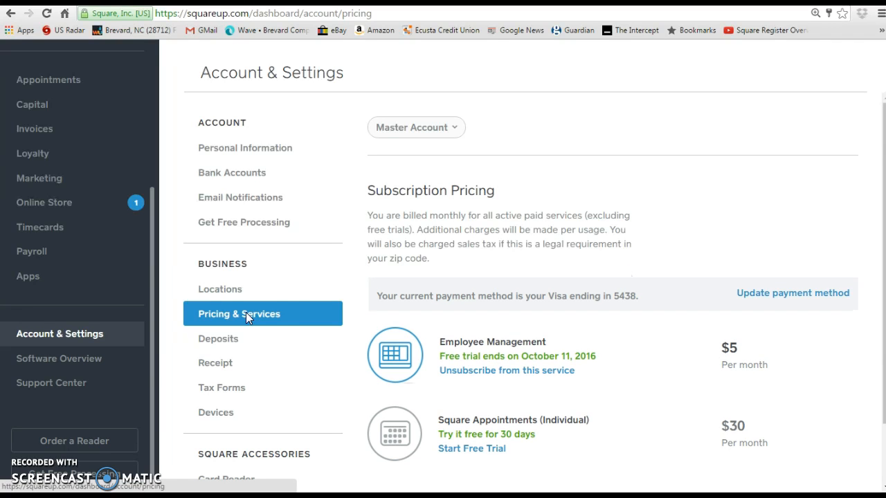
Review subscription pricing ($5 Employee Management, $30 Appointments) and go to Deposits settings.
scroll(595, 235, "down", 1)
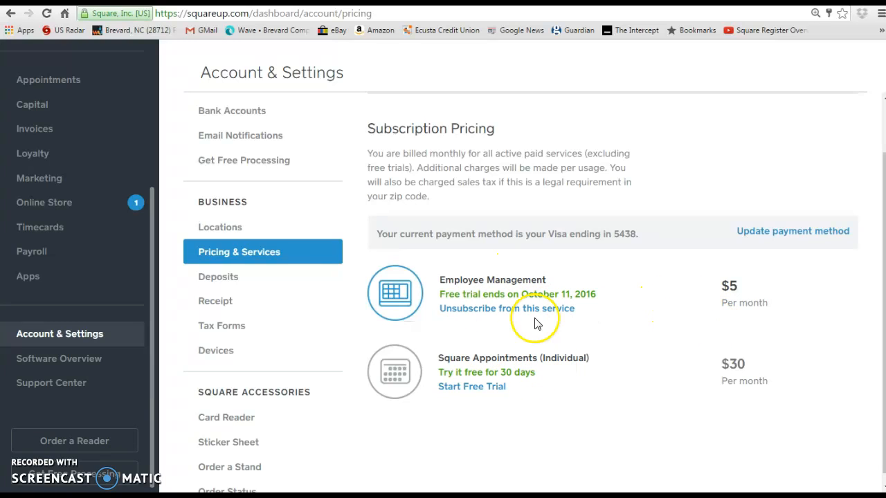
left_click(224, 278)
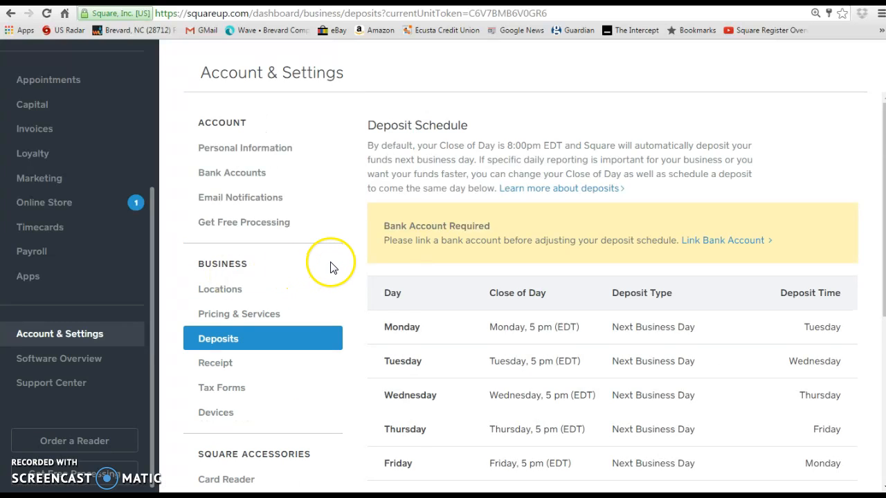
Scroll past the 5 pm next-business-day Deposit Schedule to the $0.00 Instant Deposit section.
scroll(324, 263, "down", 1)
scroll(343, 269, "down", 1)
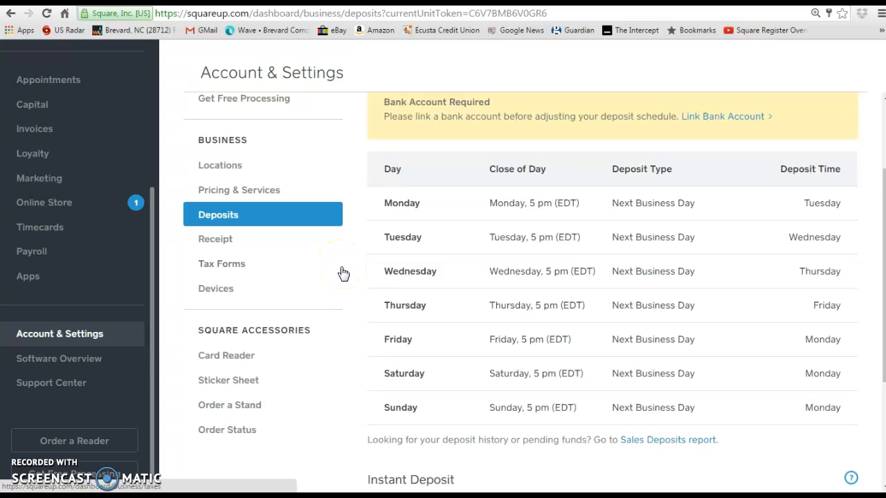
scroll(343, 274, "down", 1)
scroll(340, 272, "down", 2)
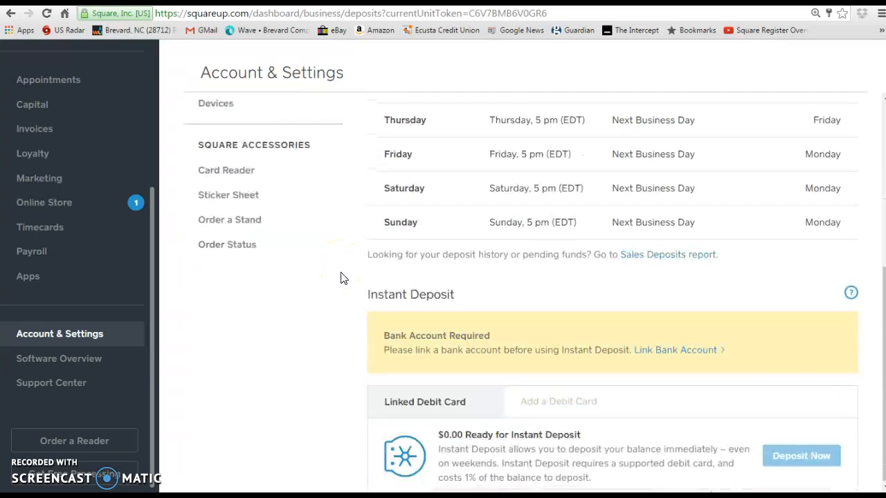